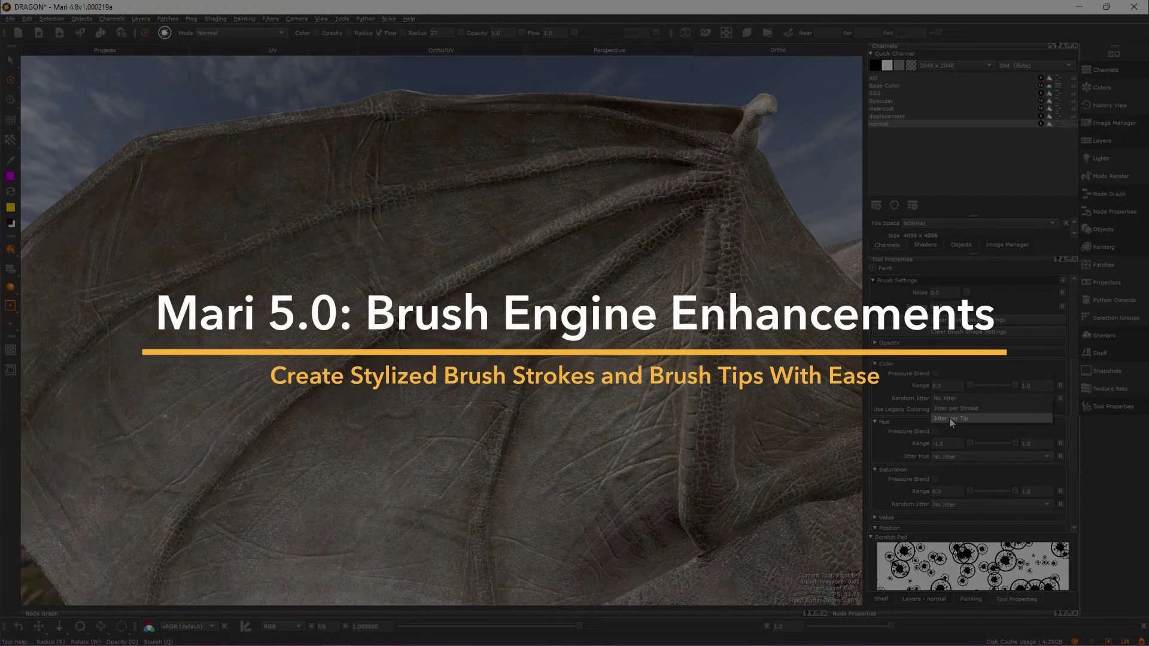
Set color jitter to per stroke and hue jitter to per tip, with a hue range minimum of 0.175 and hue pressure blend enabled
{"action": "left_click", "coordinate": [957, 408]}
{"action": "left_click", "coordinate": [954, 457]}
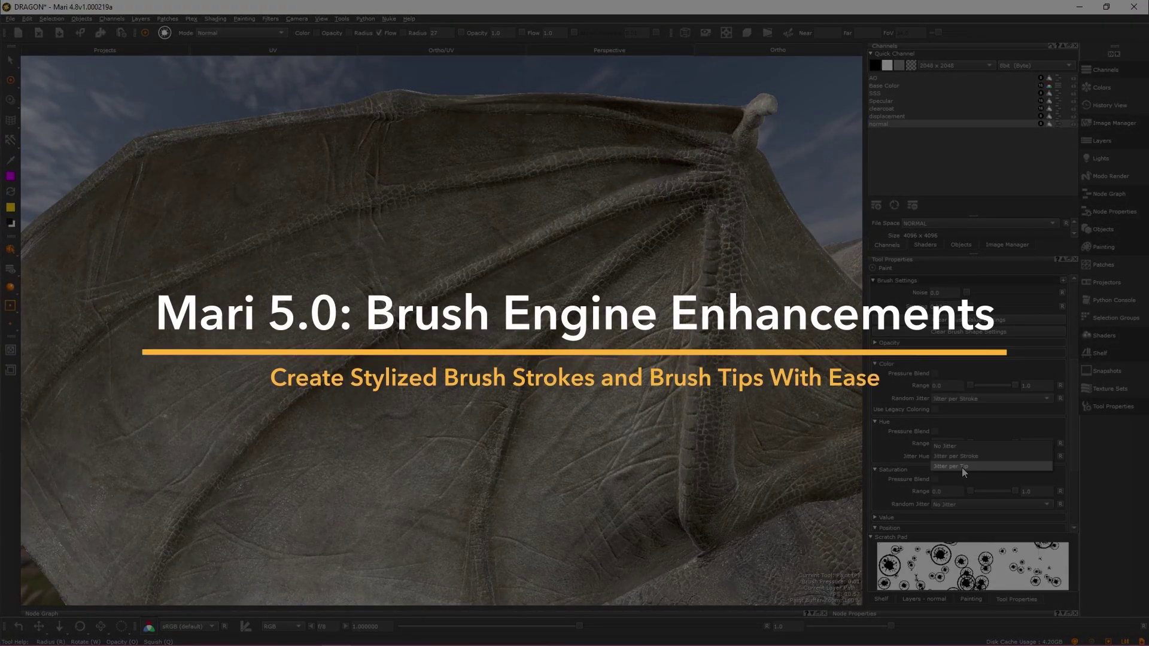
{"action": "left_click", "coordinate": [961, 467]}
{"action": "left_click_drag", "start_coordinate": [972, 443], "coordinate": [1003, 443]}
{"action": "left_click", "coordinate": [935, 432]}
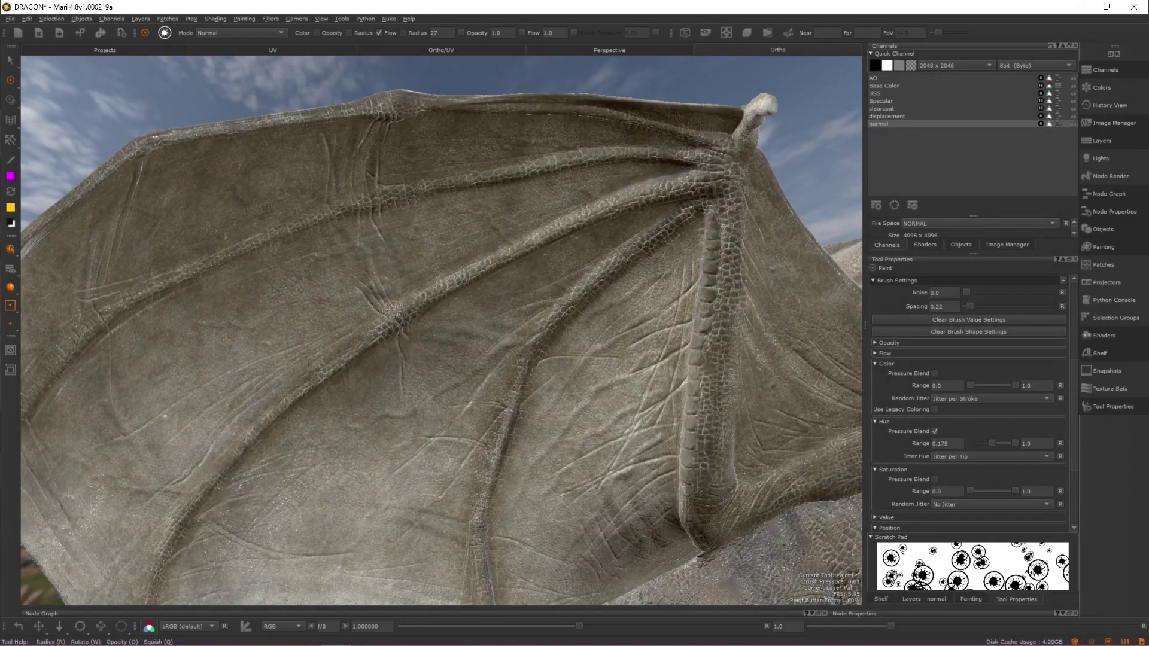
Paint multicolored splatter strokes back and forth across the dragon's wing membrane with the jittered brush
{"action": "mouse_move", "coordinate": [217, 210]}
{"action": "left_mouse_down"}
{"action": "mouse_move", "coordinate": [234, 195]}
{"action": "mouse_move", "coordinate": [383, 270]}
{"action": "mouse_move", "coordinate": [455, 478]}
{"action": "mouse_move", "coordinate": [628, 386]}
{"action": "left_mouse_up"}
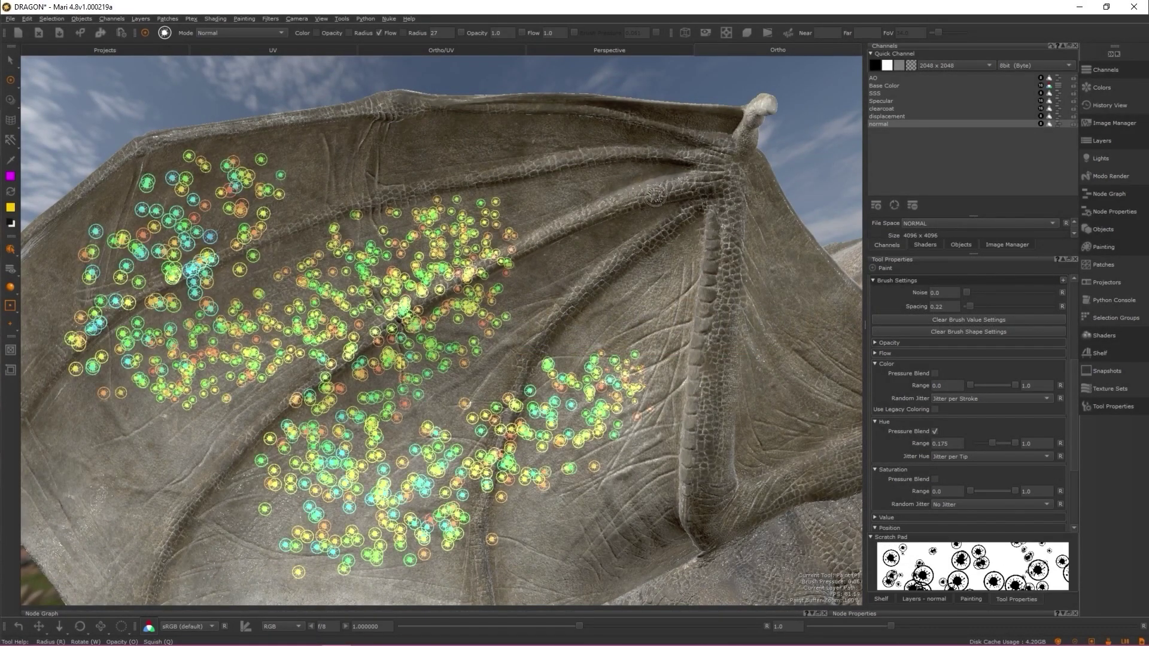
{"action": "mouse_move", "coordinate": [655, 195]}
{"action": "left_mouse_down"}
{"action": "mouse_move", "coordinate": [718, 252]}
{"action": "mouse_move", "coordinate": [688, 509]}
{"action": "left_mouse_up"}
{"action": "mouse_move", "coordinate": [126, 550]}
{"action": "left_mouse_down"}
{"action": "mouse_move", "coordinate": [179, 389]}
{"action": "mouse_move", "coordinate": [568, 269]}
{"action": "left_mouse_up"}
{"action": "left_click_drag", "start_coordinate": [569, 269], "coordinate": [748, 389]}
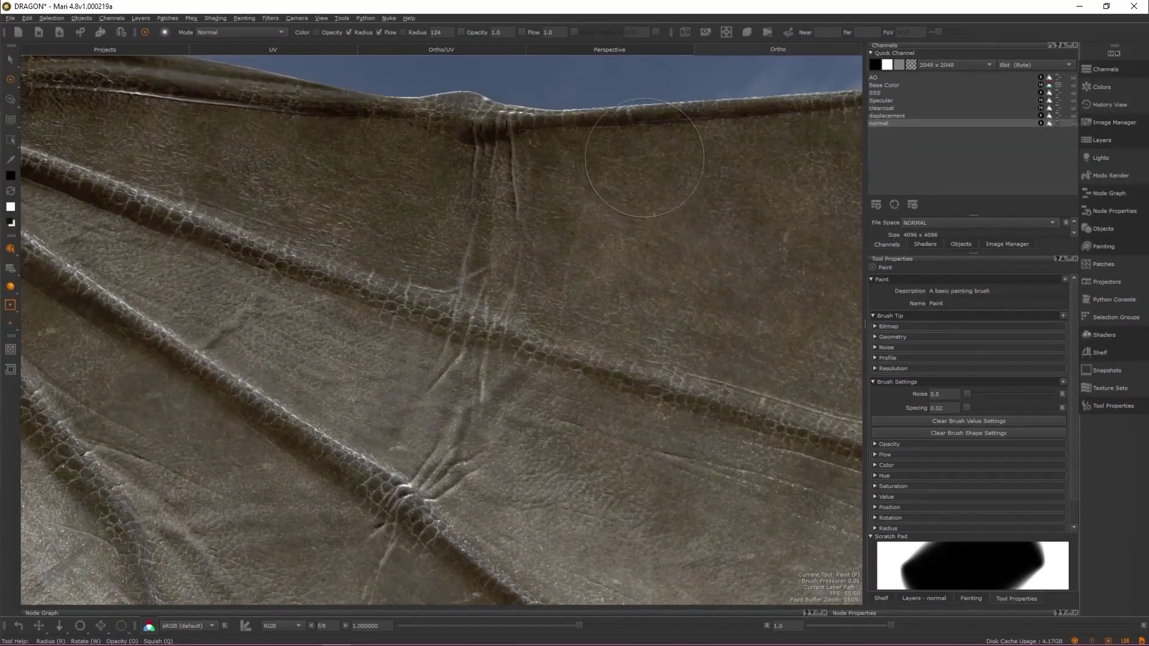
Paint test strokes on the wing close-up with the soft black brush and the widely spaced magenta and yellow dot brush
{"action": "mouse_move", "coordinate": [629, 162]}
{"action": "left_mouse_down"}
{"action": "mouse_move", "coordinate": [299, 317]}
{"action": "mouse_move", "coordinate": [353, 467]}
{"action": "mouse_move", "coordinate": [727, 575]}
{"action": "left_mouse_up"}
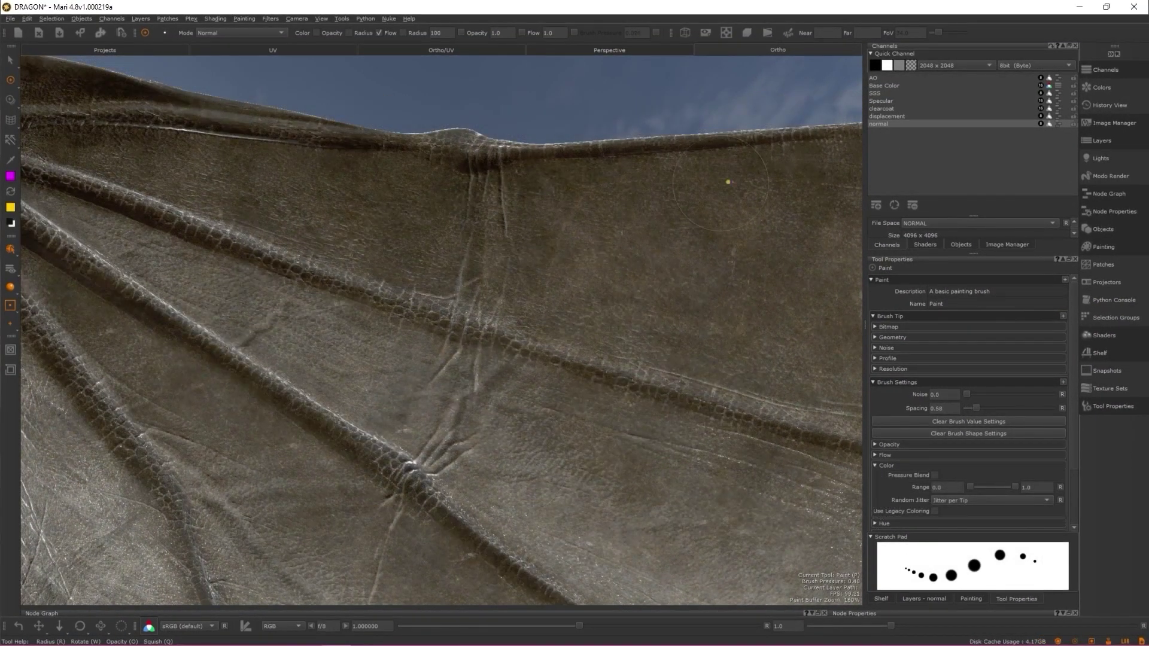
{"action": "mouse_move", "coordinate": [729, 181]}
{"action": "left_mouse_down"}
{"action": "mouse_move", "coordinate": [441, 356]}
{"action": "mouse_move", "coordinate": [754, 444]}
{"action": "left_mouse_up"}
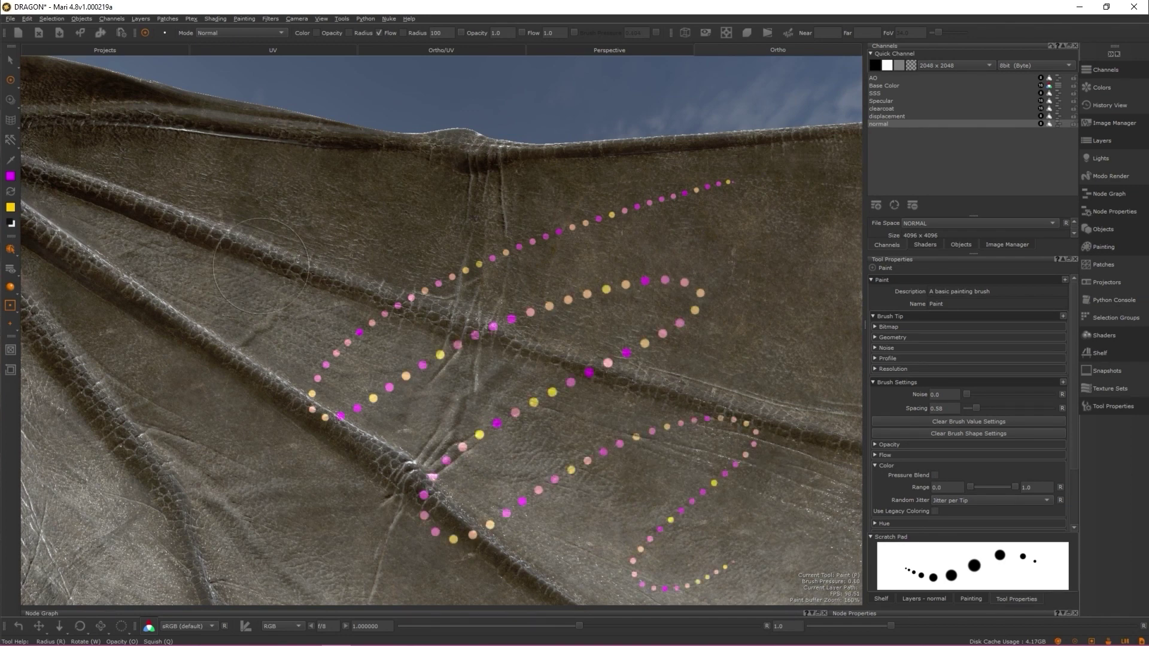
{"action": "left_click_drag", "start_coordinate": [346, 290], "coordinate": [290, 469]}
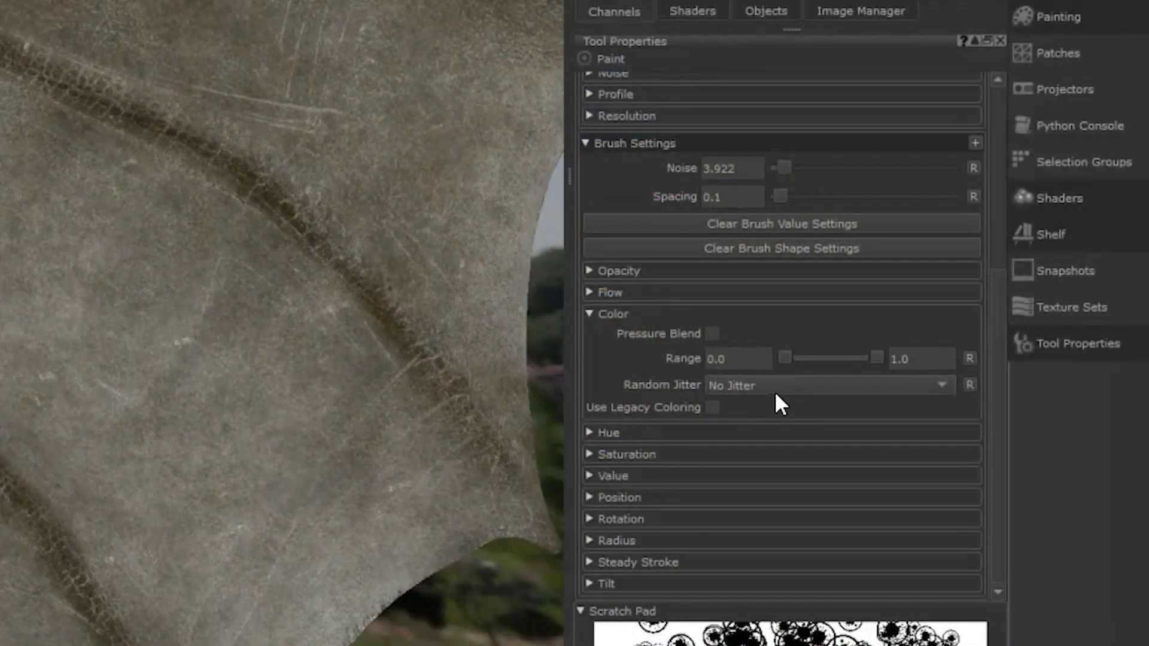
Set the brush's color jitter to per stroke and its hue jitter to per tip with a range of -0.025 to 0.325
{"action": "left_click", "coordinate": [775, 387]}
{"action": "left_click", "coordinate": [761, 400]}
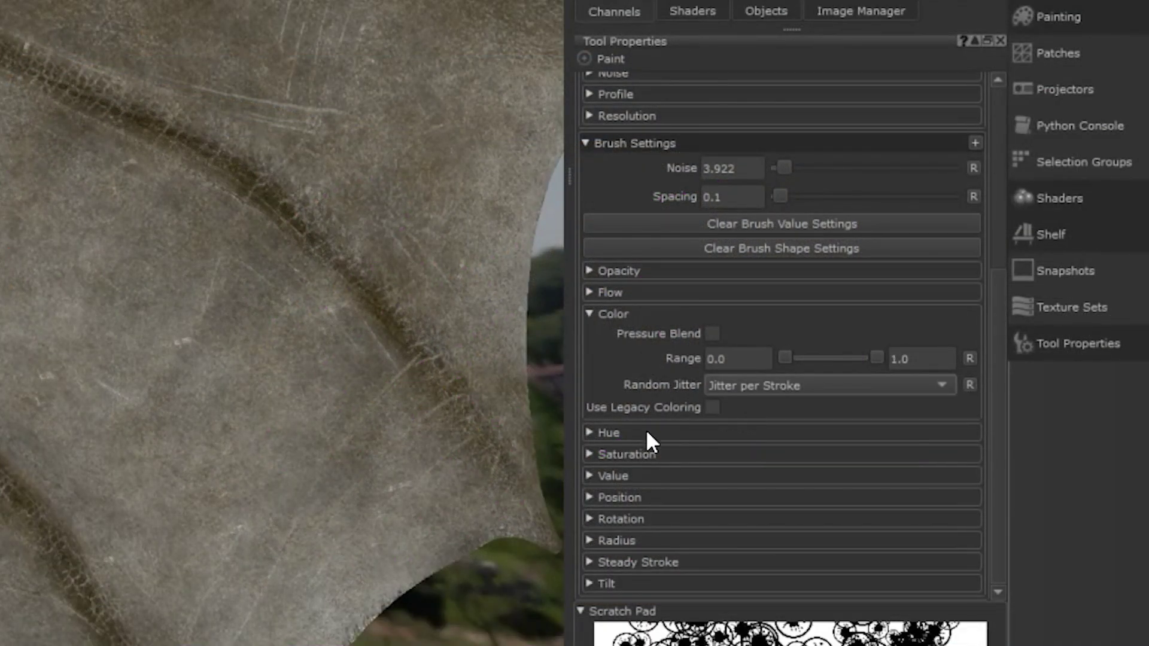
{"action": "left_click", "coordinate": [605, 432]}
{"action": "left_click", "coordinate": [781, 503]}
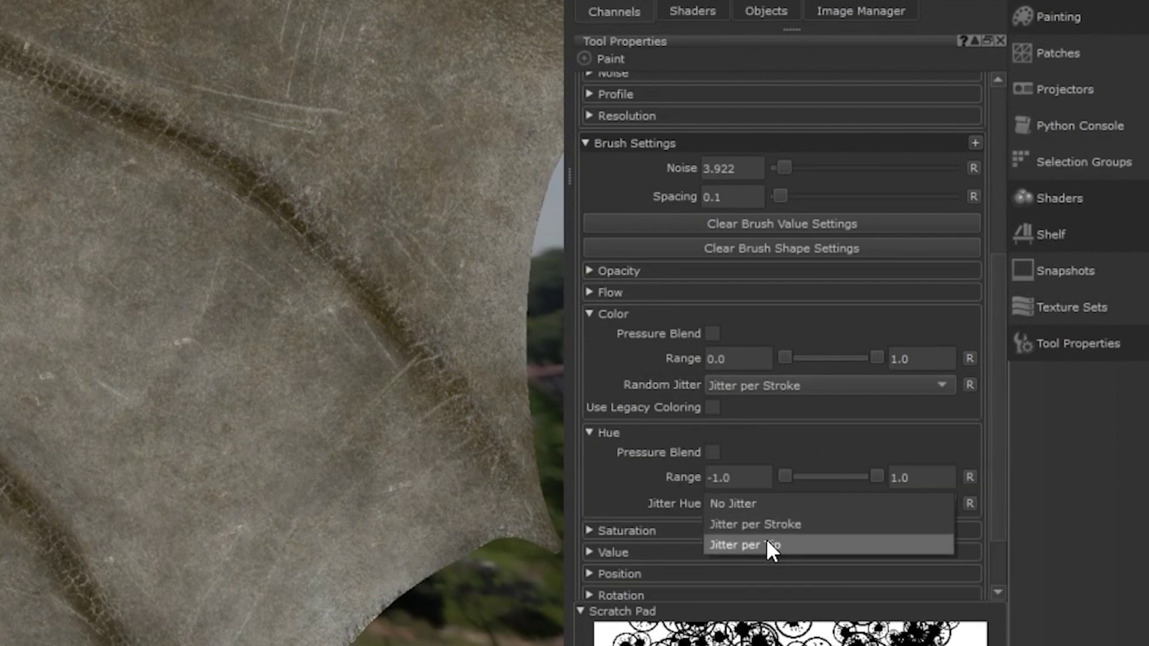
{"action": "left_click", "coordinate": [766, 542]}
{"action": "left_click_drag", "start_coordinate": [785, 476], "coordinate": [822, 476]}
{"action": "mouse_move", "coordinate": [876, 476]}
{"action": "left_mouse_down"}
{"action": "mouse_move", "coordinate": [816, 477]}
{"action": "mouse_move", "coordinate": [849, 476]}
{"action": "mouse_move", "coordinate": [841, 451]}
{"action": "mouse_move", "coordinate": [826, 453]}
{"action": "left_mouse_up"}
Set the saturation range minimum to 0.512, its random jitter to per stroke, and enable saturation pressure blend
{"action": "left_click", "coordinate": [613, 530]}
{"action": "scroll", "coordinate": [676, 509], "scroll_direction": "down", "scroll_amount": 2}
{"action": "left_click", "coordinate": [737, 480]}
{"action": "left_click", "coordinate": [748, 495]}
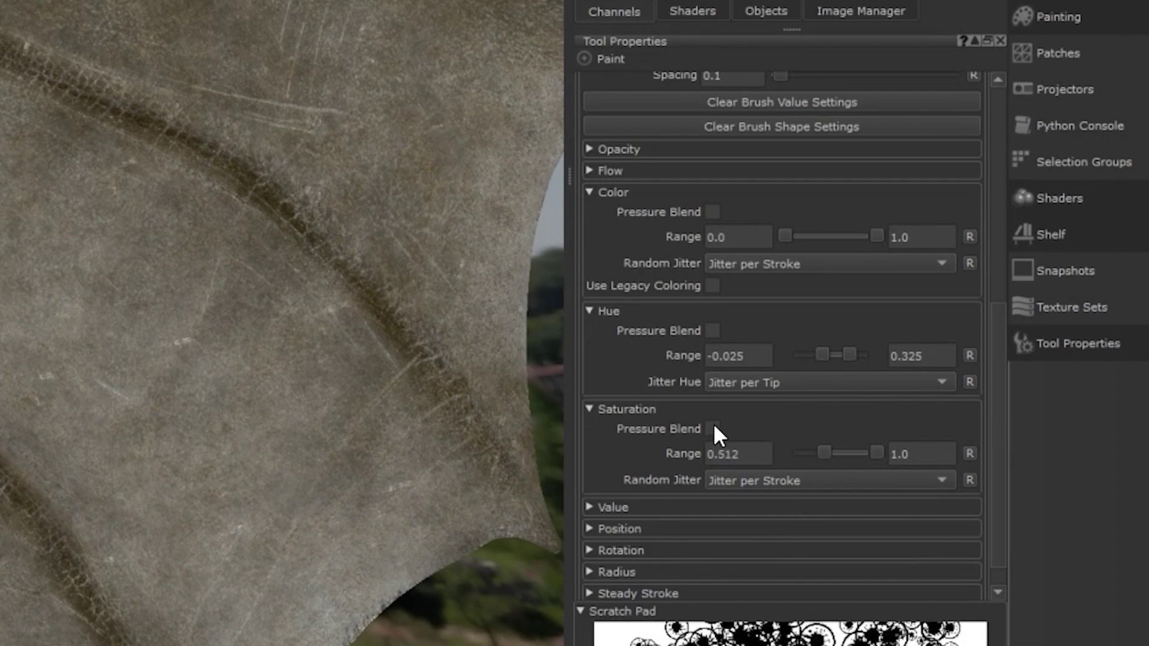
{"action": "left_click", "coordinate": [713, 429]}
Cover the middle of the wing membrane with overlapping splatter strokes using the color, hue and saturation jitter
{"action": "mouse_move", "coordinate": [579, 144]}
{"action": "left_mouse_down"}
{"action": "mouse_move", "coordinate": [587, 277]}
{"action": "mouse_move", "coordinate": [542, 461]}
{"action": "left_mouse_up"}
{"action": "mouse_move", "coordinate": [440, 374]}
{"action": "left_mouse_down"}
{"action": "mouse_move", "coordinate": [766, 220]}
{"action": "mouse_move", "coordinate": [700, 504]}
{"action": "left_mouse_up"}
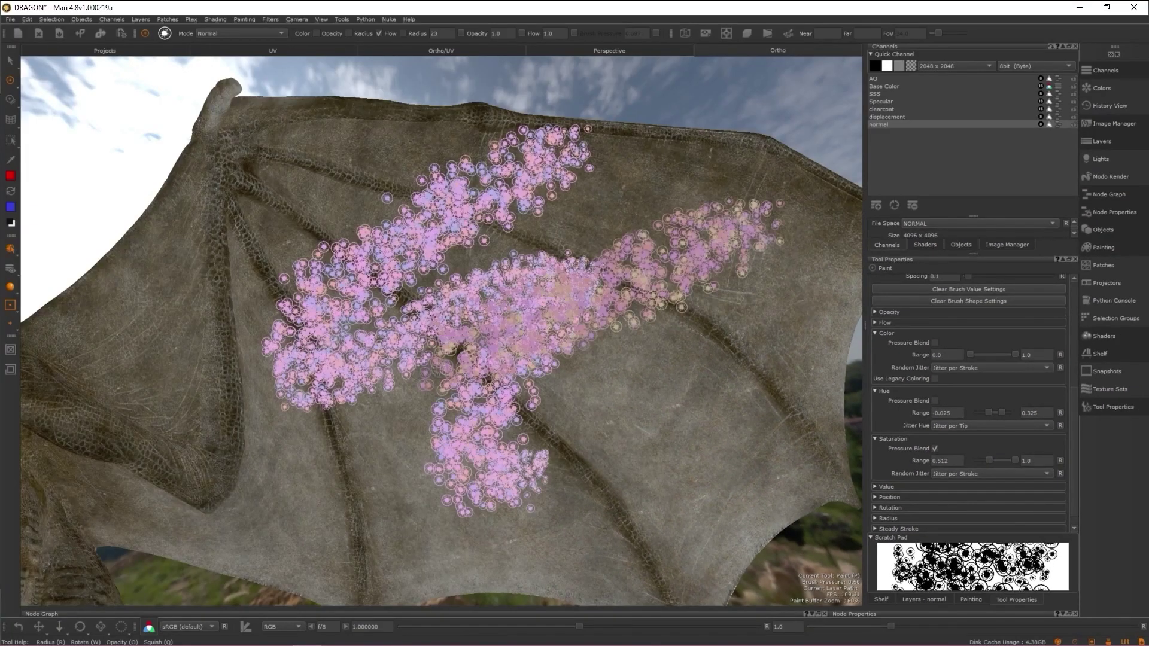
{"action": "left_click_drag", "start_coordinate": [282, 210], "coordinate": [419, 491]}
{"action": "left_click_drag", "start_coordinate": [412, 237], "coordinate": [542, 434]}
{"action": "left_click_drag", "start_coordinate": [539, 221], "coordinate": [679, 419]}
{"action": "left_click_drag", "start_coordinate": [664, 197], "coordinate": [795, 419]}
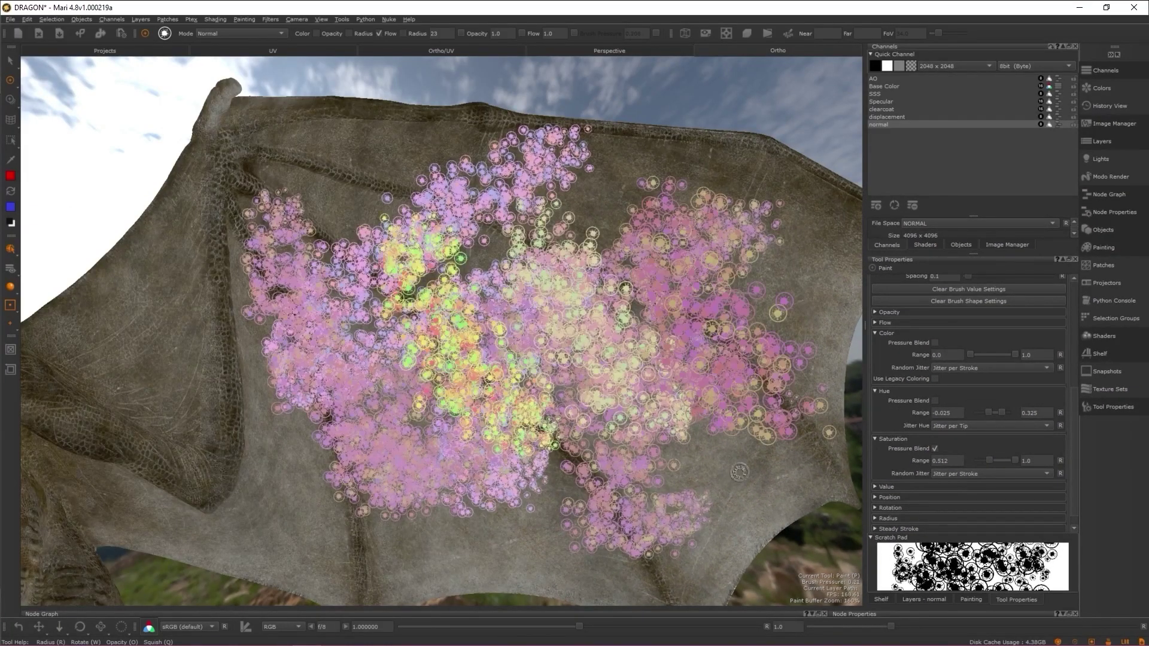
{"action": "left_click_drag", "start_coordinate": [354, 446], "coordinate": [759, 210]}
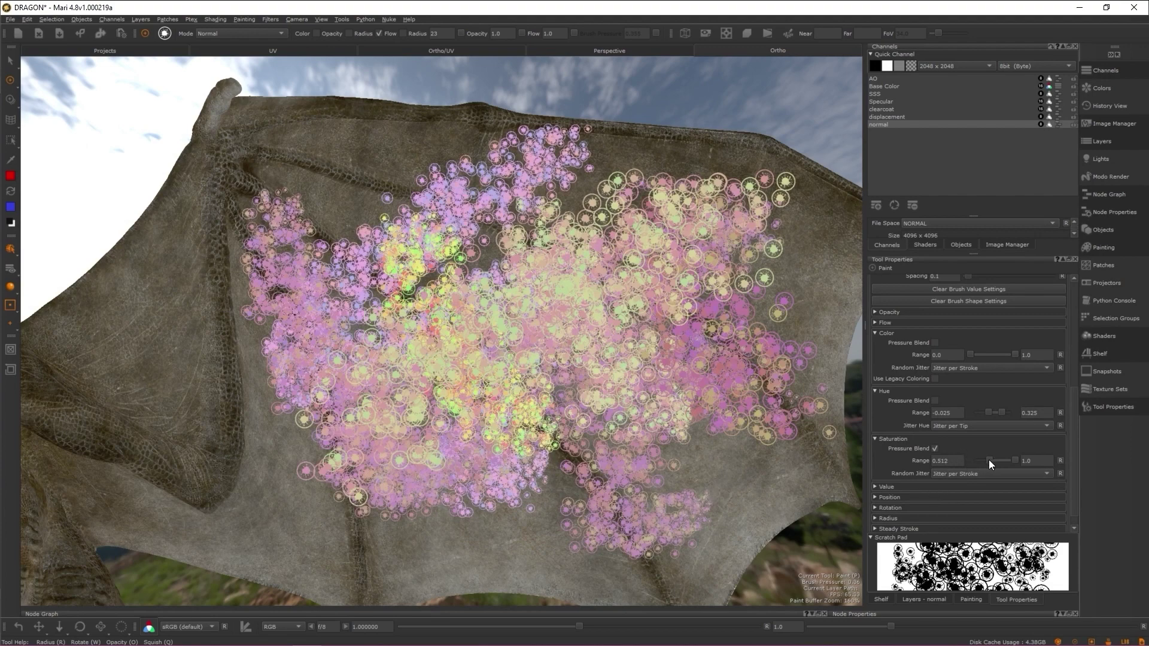
Set the saturation range minimum to 0.0, paint a test stroke over the wing and undo it
{"action": "left_click_drag", "start_coordinate": [989, 461], "coordinate": [970, 461]}
{"action": "left_click_drag", "start_coordinate": [527, 161], "coordinate": [366, 532]}
{"action": "key", "text": "ctrl+z"}
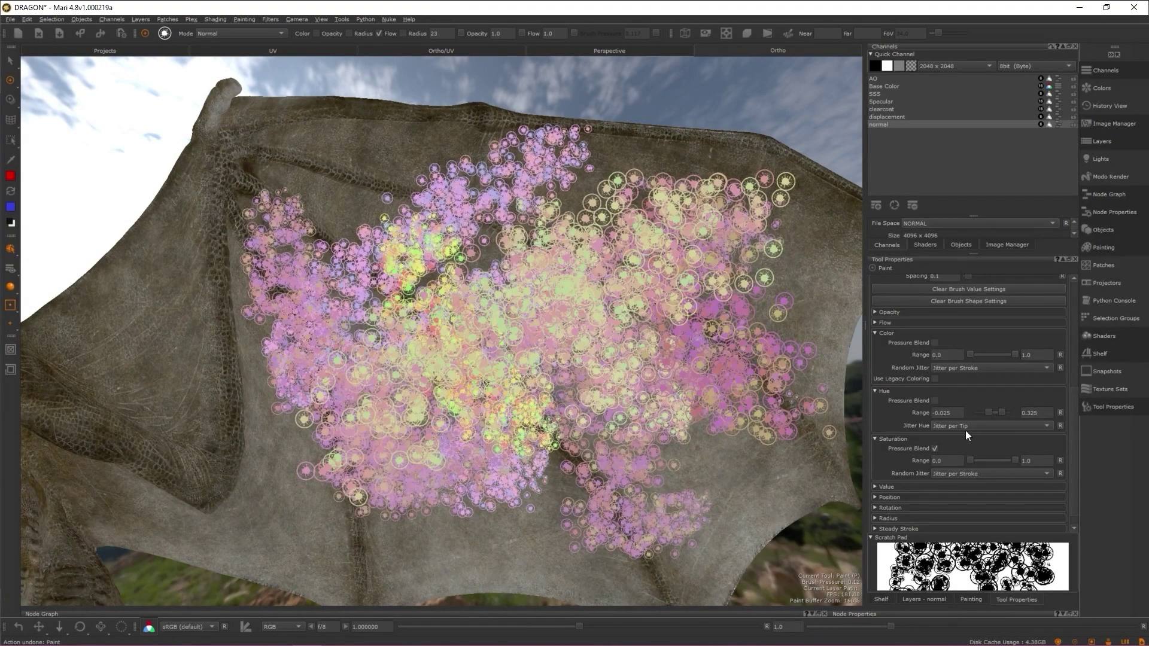
Set the hue jitter to per stroke and paint several more splatter strokes over the wing
{"action": "left_click", "coordinate": [965, 428]}
{"action": "left_click", "coordinate": [960, 416]}
{"action": "mouse_move", "coordinate": [296, 444]}
{"action": "left_mouse_down"}
{"action": "mouse_move", "coordinate": [687, 278]}
{"action": "mouse_move", "coordinate": [796, 252]}
{"action": "left_mouse_up"}
{"action": "left_click_drag", "start_coordinate": [323, 245], "coordinate": [347, 479]}
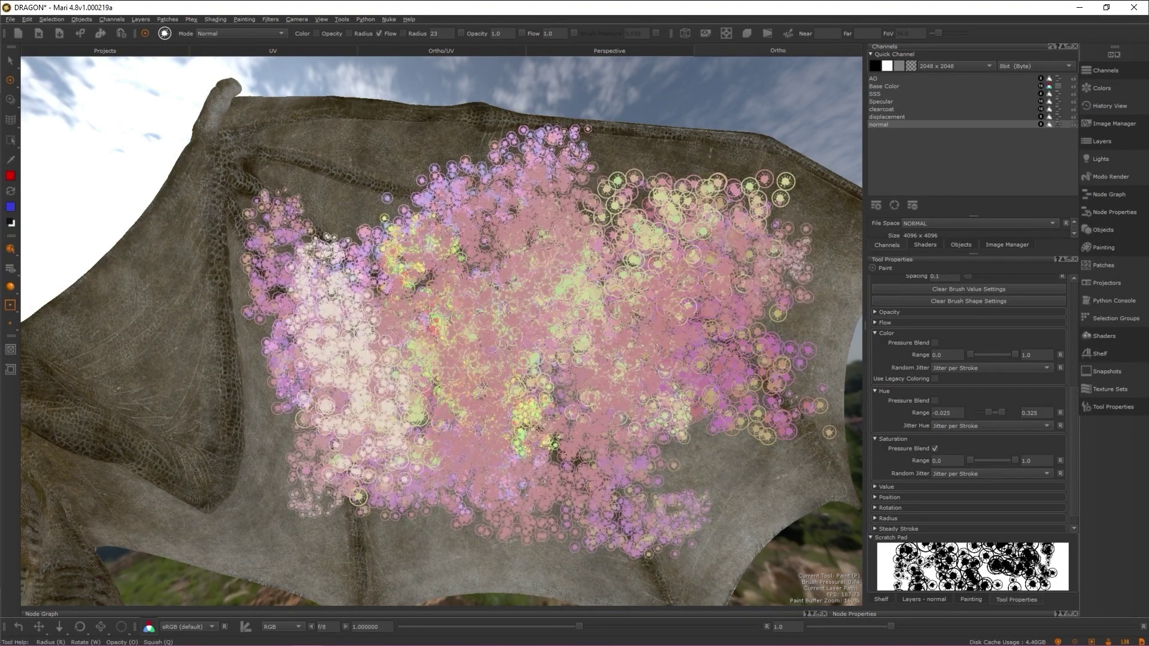
{"action": "left_click_drag", "start_coordinate": [359, 538], "coordinate": [778, 180]}
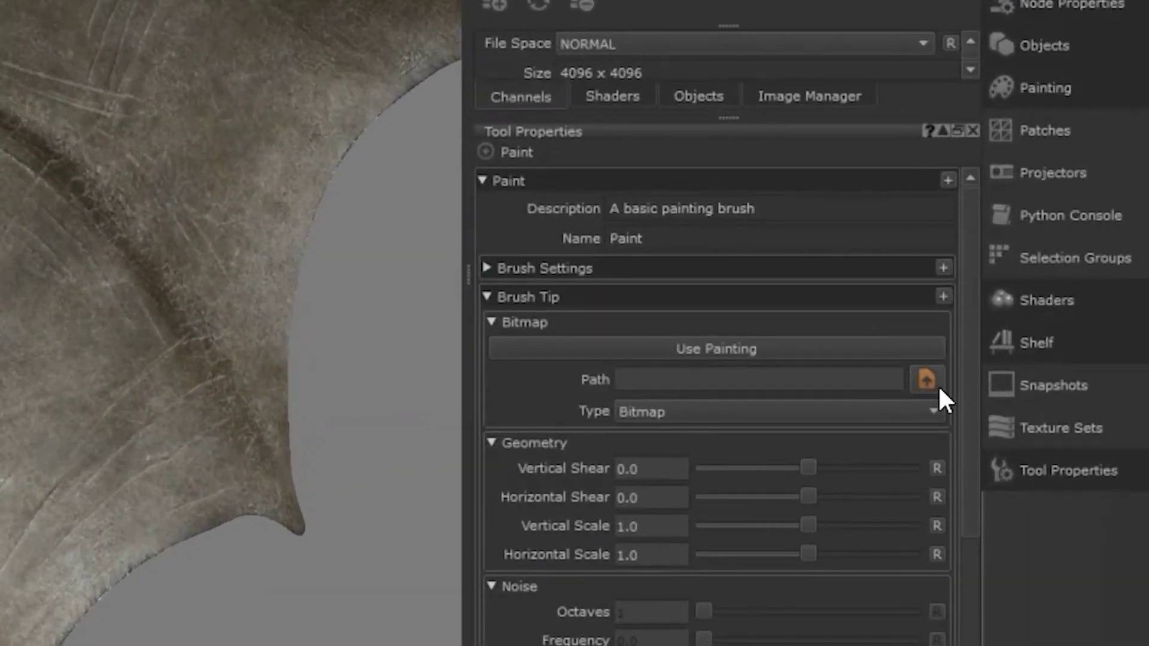
Load mari_alpha.png as the brush tip bitmap and stamp it in black at three spots on the wing
{"action": "left_click", "coordinate": [938, 387]}
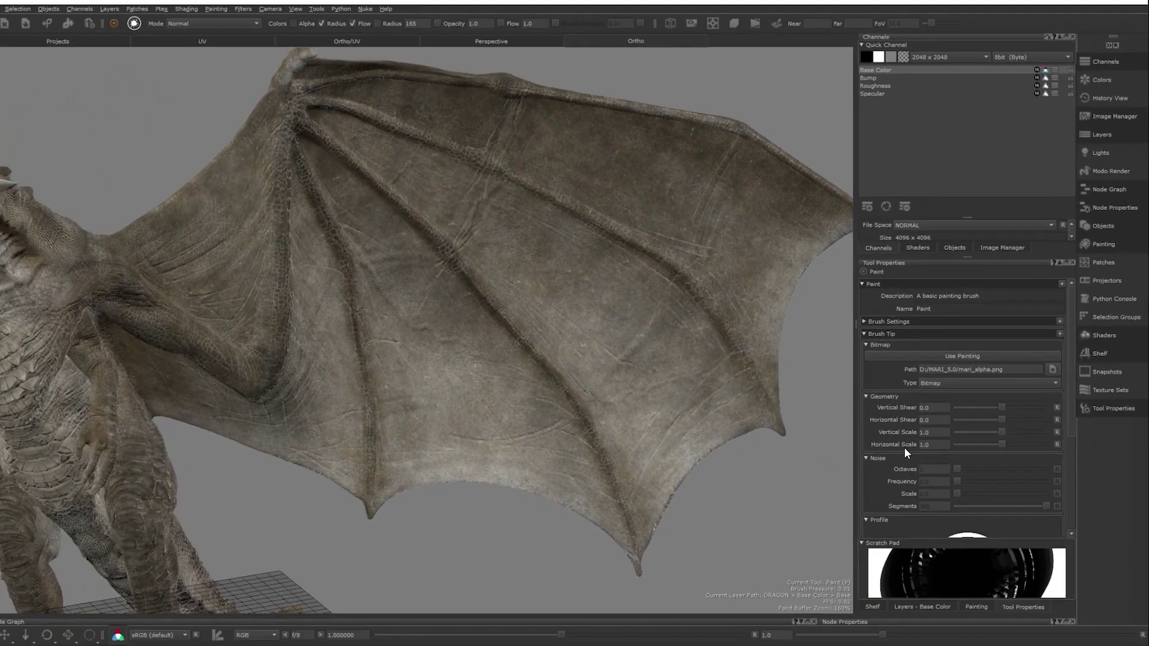
{"action": "left_click", "coordinate": [442, 254]}
{"action": "left_click", "coordinate": [175, 127]}
{"action": "left_click", "coordinate": [576, 395]}
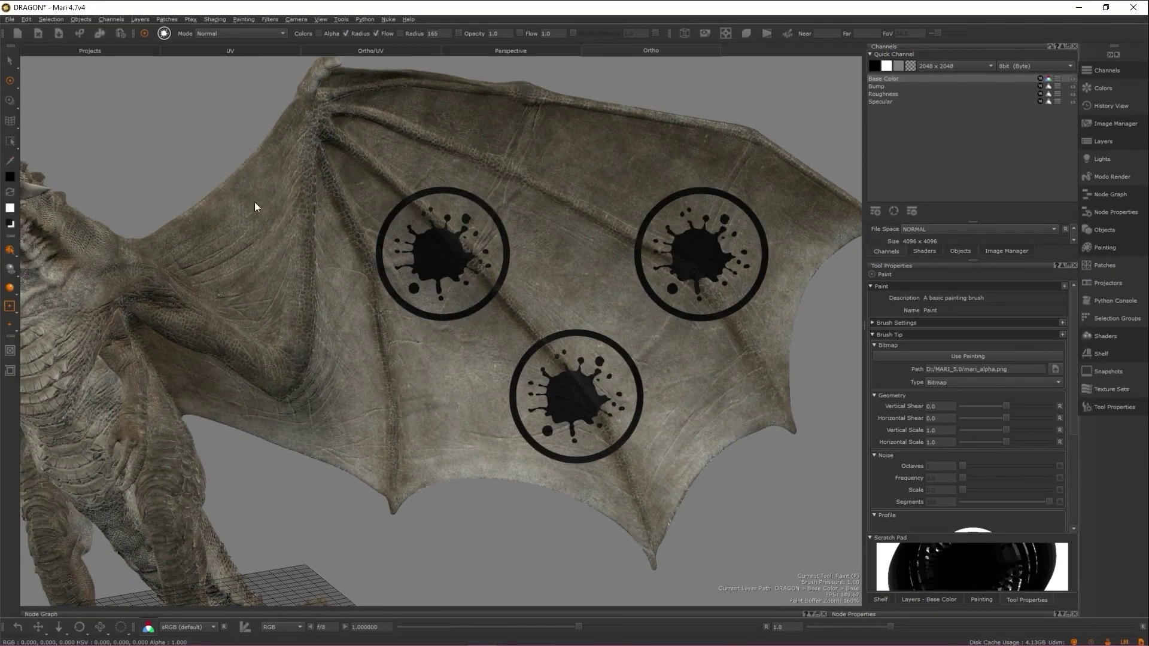
Change the foreground color to red and stamp the splatter logo once near the wing's upper middle
{"action": "left_click", "coordinate": [10, 177]}
{"action": "left_click", "coordinate": [586, 295]}
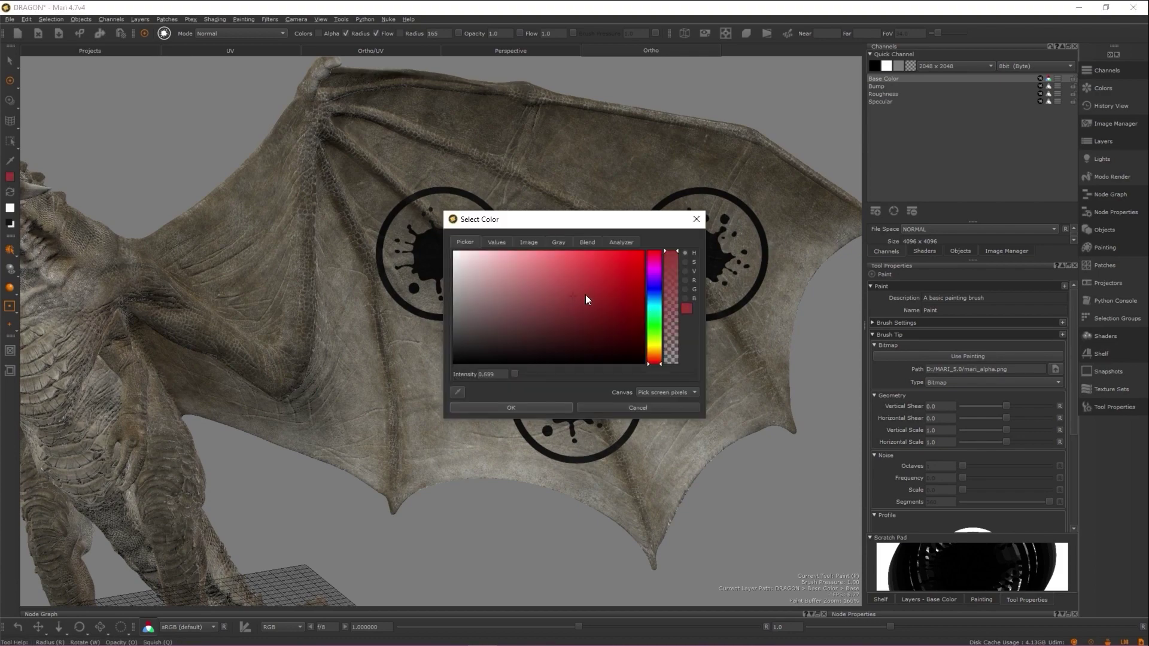
{"action": "left_click", "coordinate": [526, 412]}
{"action": "left_click", "coordinate": [563, 212]}
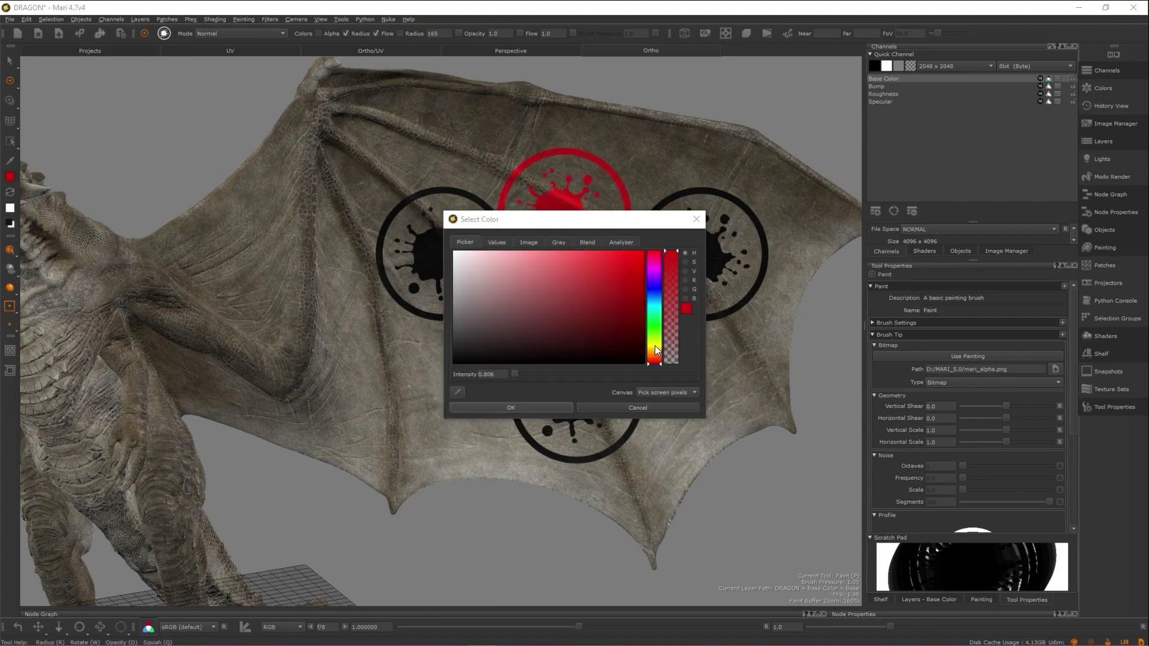
Shift the foreground color's hue from red toward yellow and stamp the splatter logo on the wing's lower part
{"action": "left_click_drag", "start_coordinate": [655, 346], "coordinate": [654, 348]}
{"action": "left_click", "coordinate": [637, 260]}
{"action": "left_click", "coordinate": [511, 407]}
{"action": "left_click", "coordinate": [482, 362]}
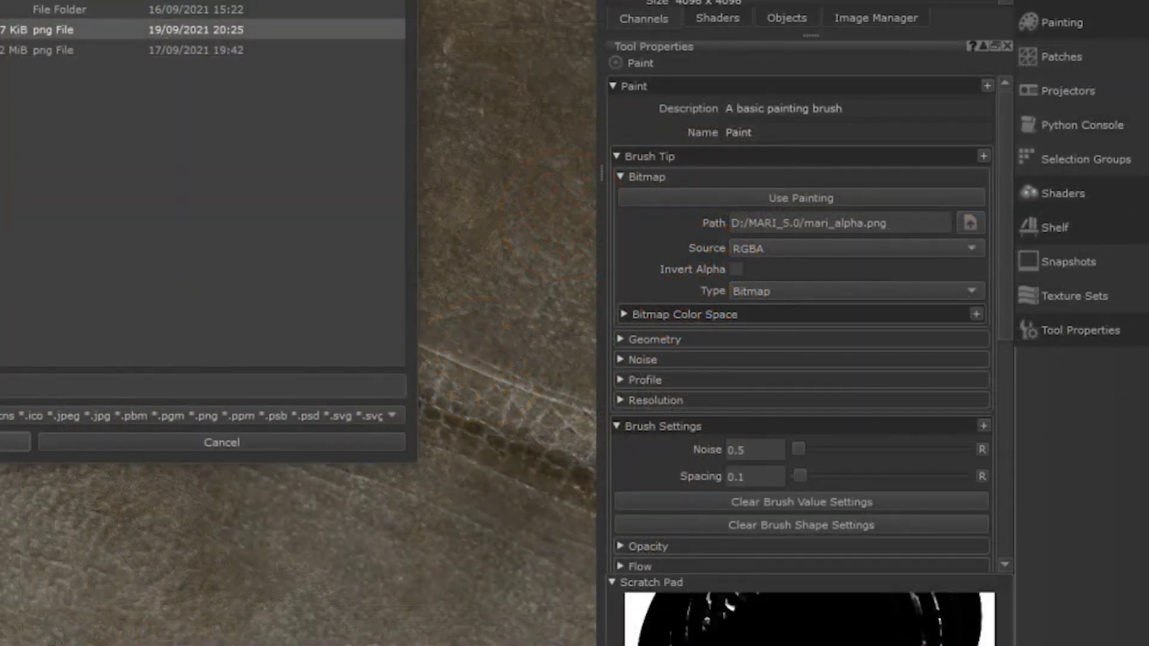
Load LeakingMossy0020_1_masked_S.png as the brush tip bitmap with RGBA as source, and stamp it below the wing's upper edge
{"action": "left_click", "coordinate": [179, 49]}
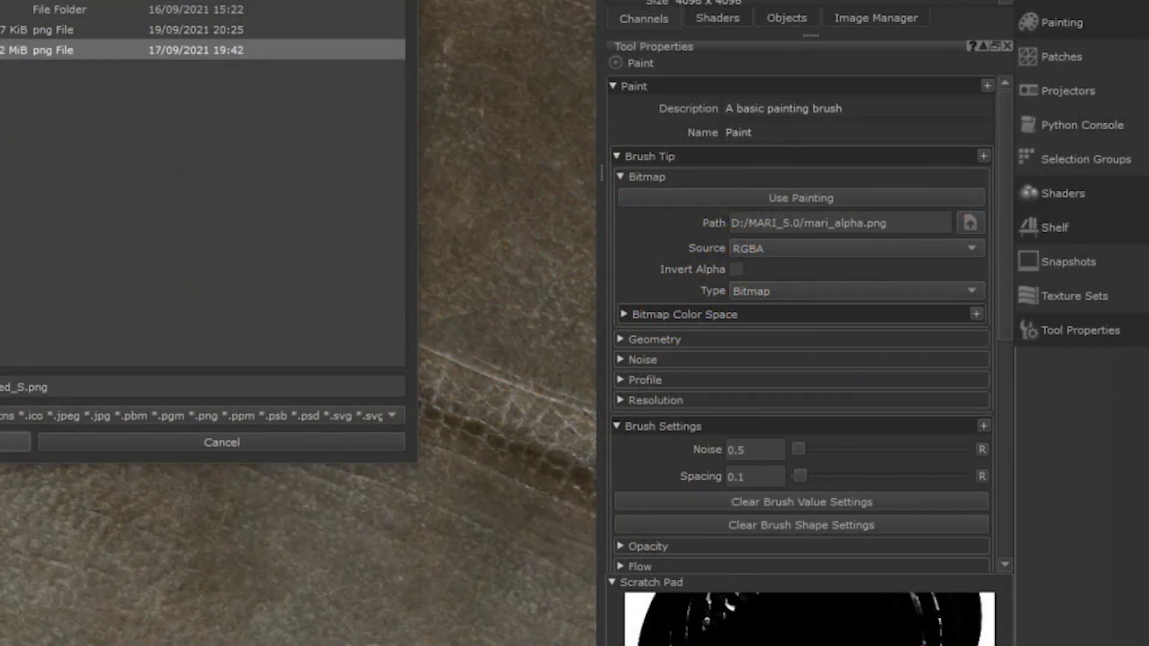
{"action": "key", "text": "Return"}
{"action": "left_click", "coordinate": [879, 247]}
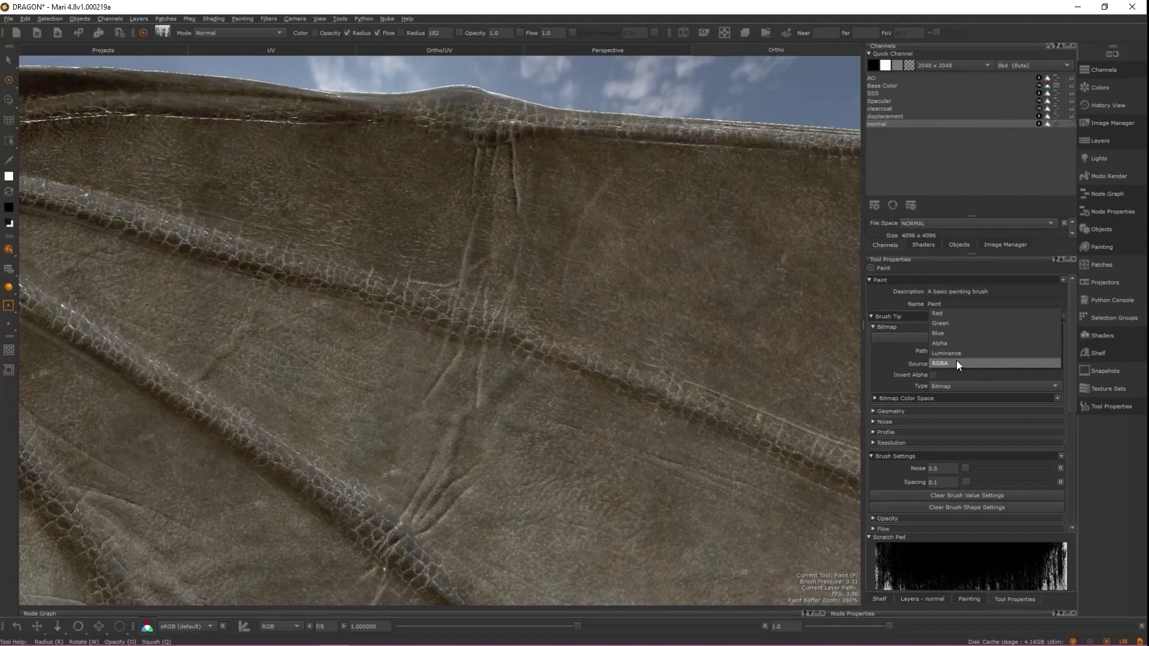
{"action": "left_click", "coordinate": [778, 245]}
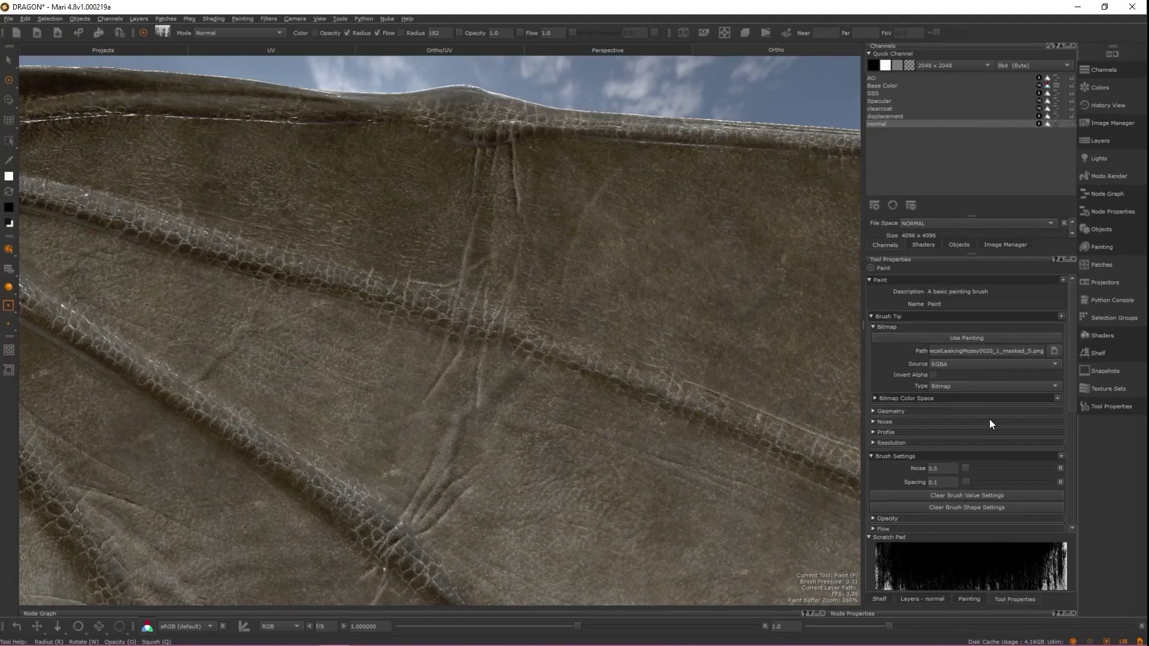
{"action": "left_click", "coordinate": [133, 178]}
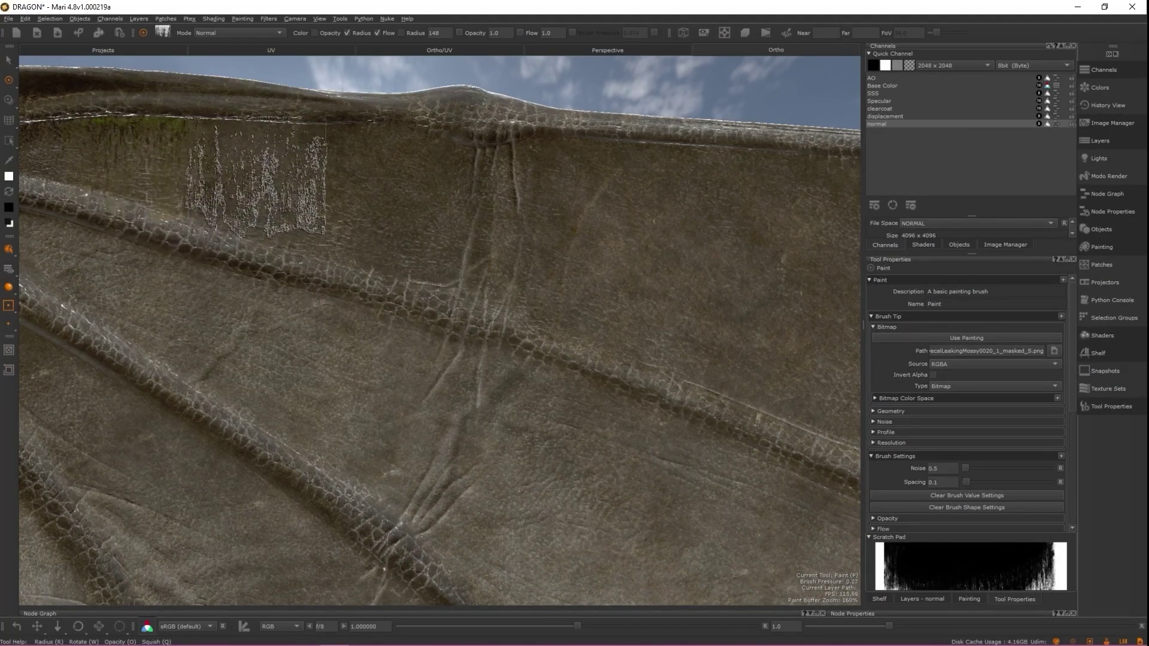
Change the foreground color to a dark gray and stamp the leaking moss tip twice along the wing's upper edge
{"action": "left_click", "coordinate": [8, 176]}
{"action": "left_click", "coordinate": [753, 310]}
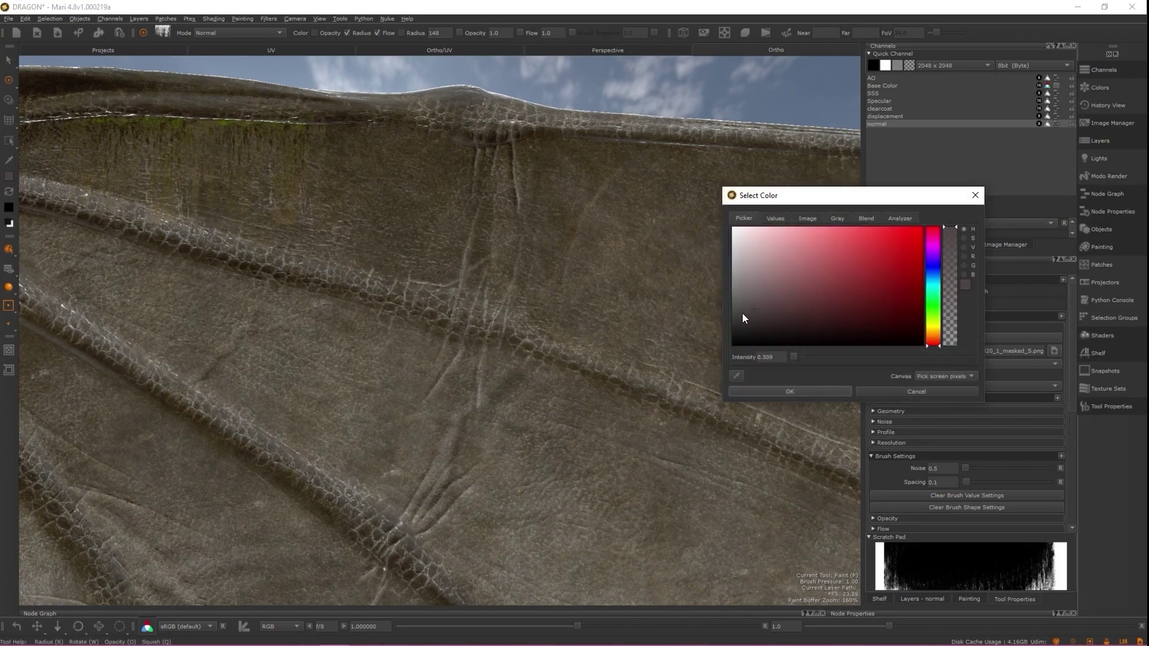
{"action": "left_click", "coordinate": [761, 391]}
{"action": "left_click", "coordinate": [201, 181]}
{"action": "left_click", "coordinate": [365, 195]}
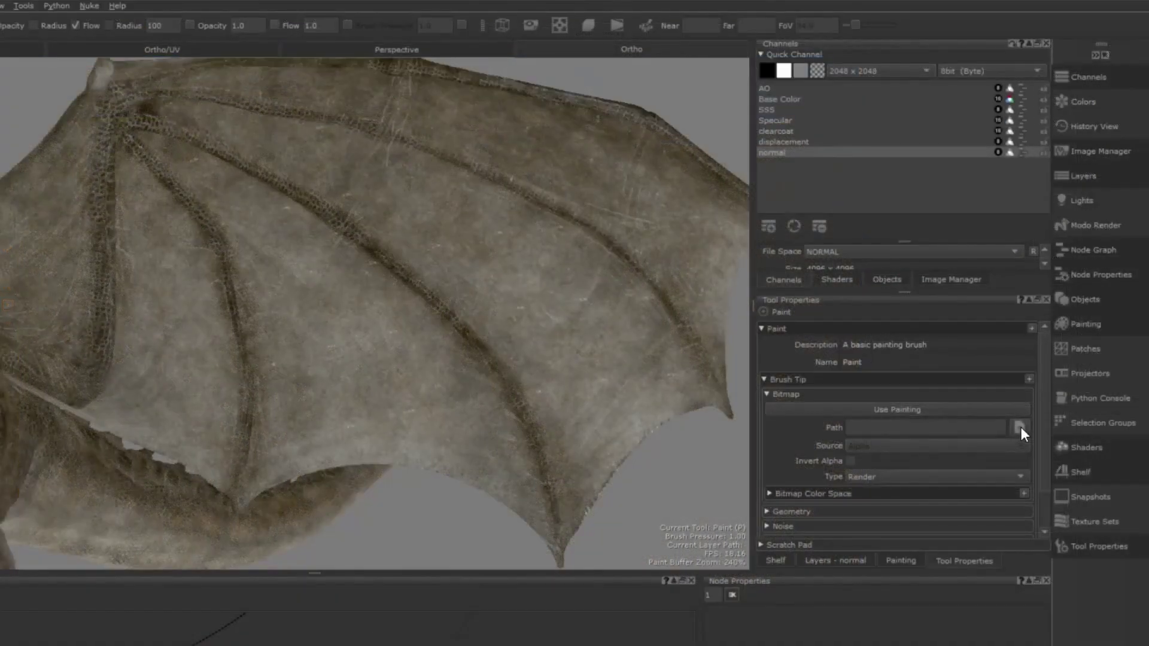
Load ICON_MARI_rgb_black-01.png from the Mari folder as the brush tip bitmap
{"action": "left_click", "coordinate": [967, 479]}
{"action": "left_click", "coordinate": [979, 477]}
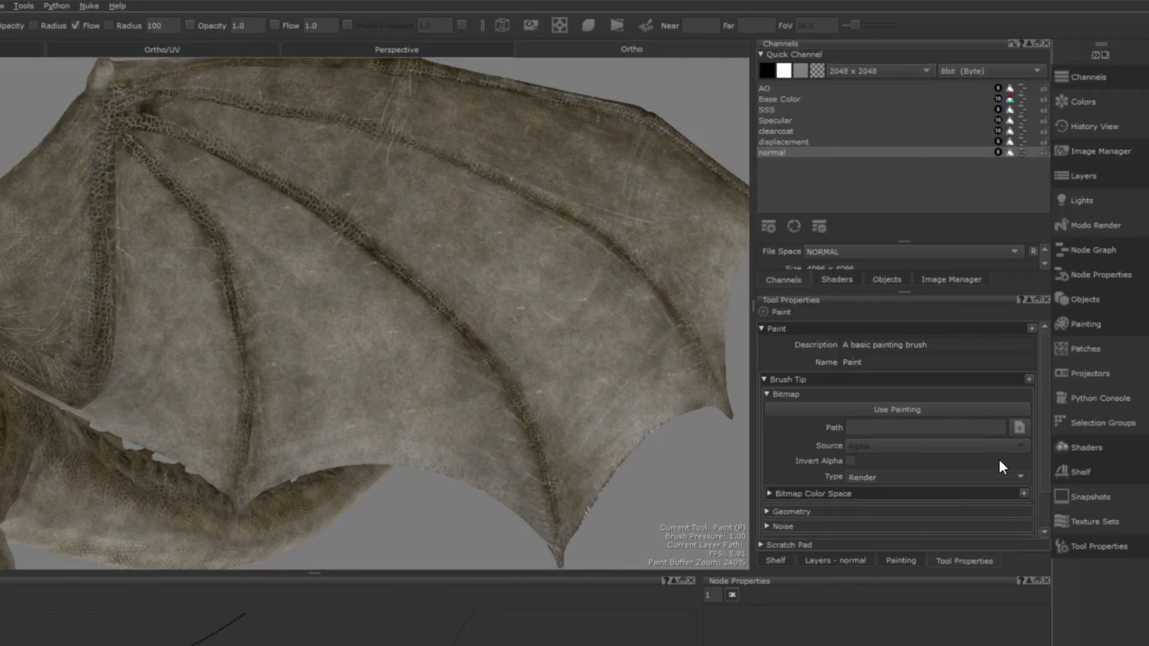
{"action": "left_click", "coordinate": [1020, 426]}
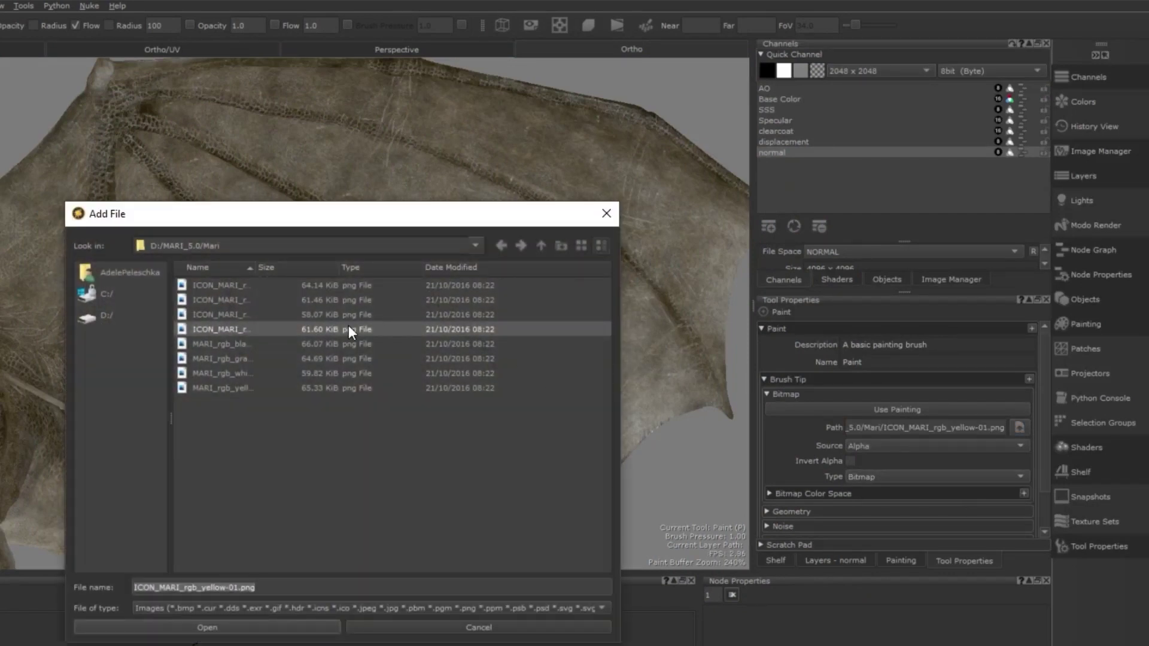
{"action": "left_click", "coordinate": [214, 286]}
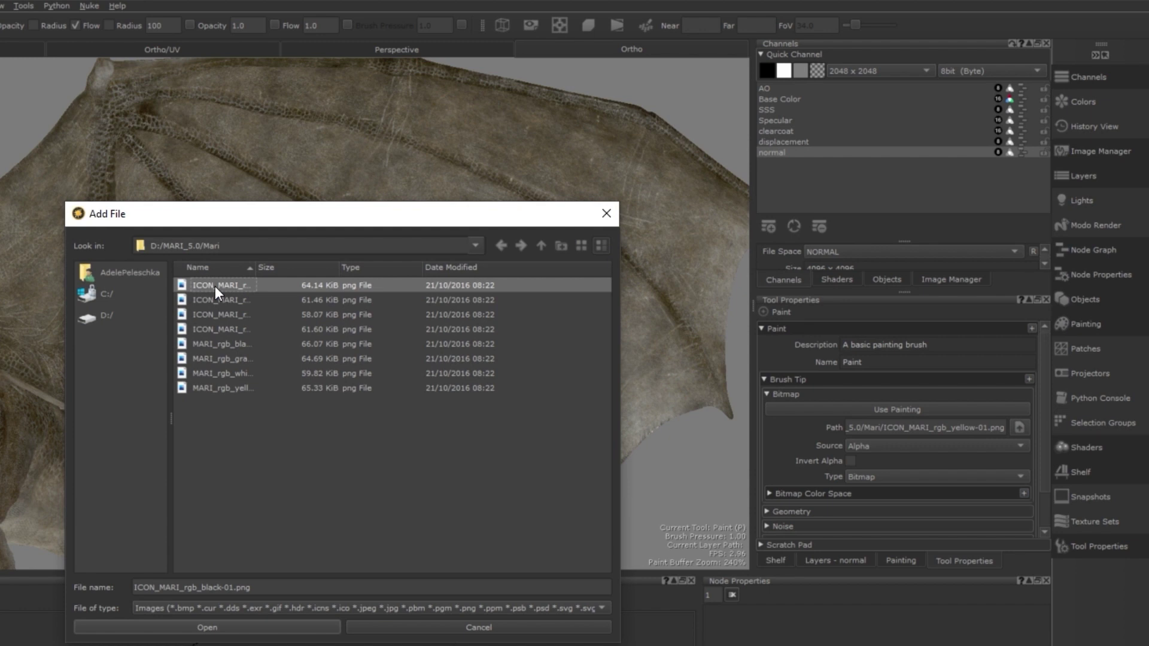
{"action": "left_click", "coordinate": [214, 620]}
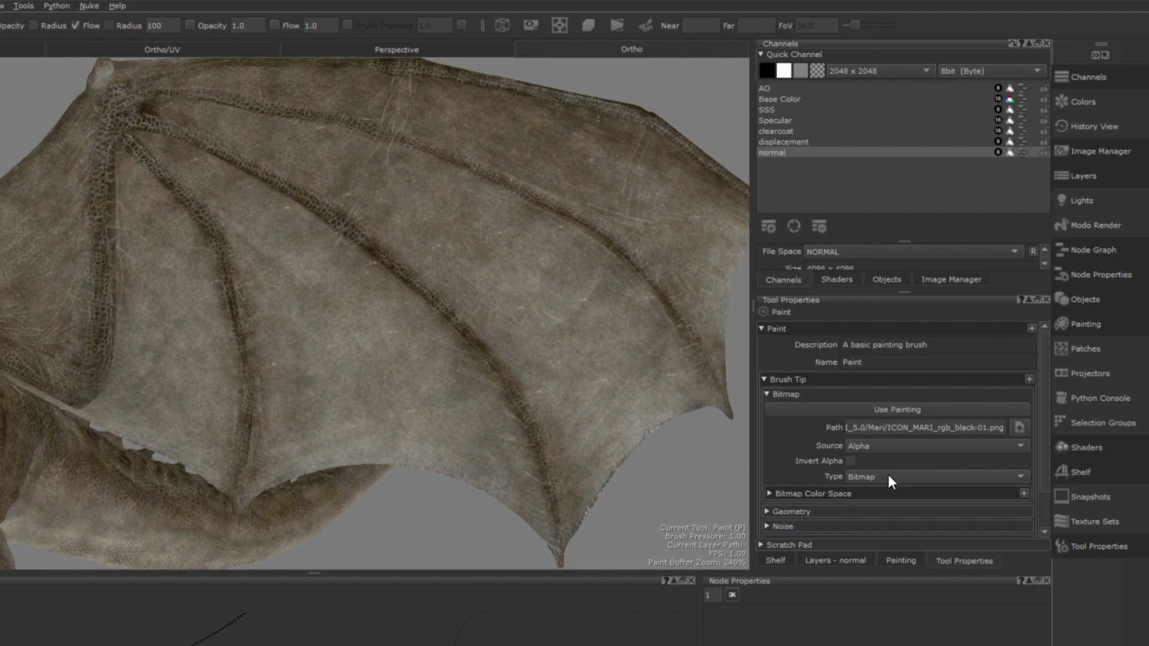
Set the brush tip bitmap's source to Luminance and invert its alpha
{"action": "left_click", "coordinate": [895, 450]}
{"action": "left_click", "coordinate": [896, 455]}
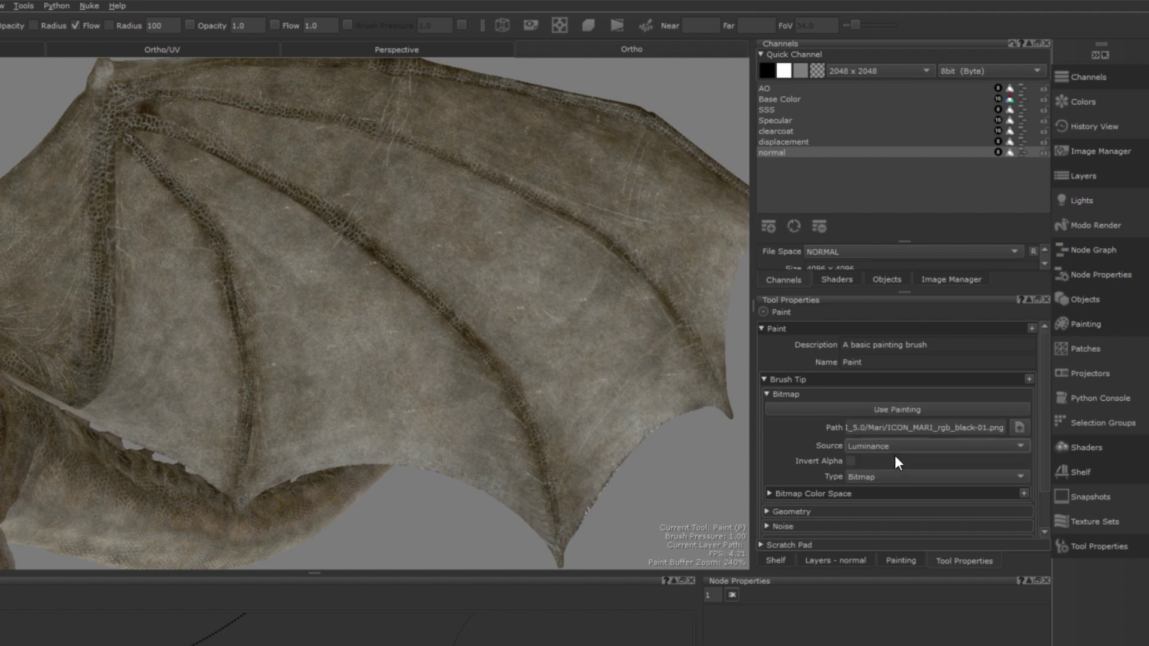
{"action": "left_click", "coordinate": [852, 461]}
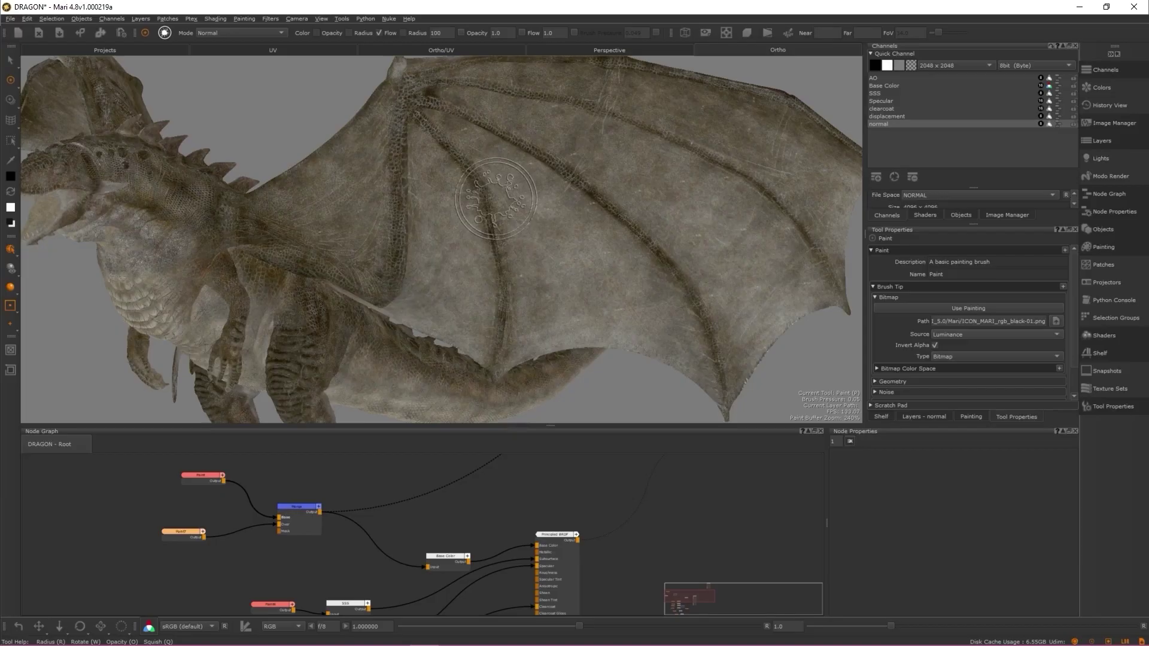
Stamp the inverted luminance logo tip in black at three spots on the wing
{"action": "left_click", "coordinate": [241, 257]}
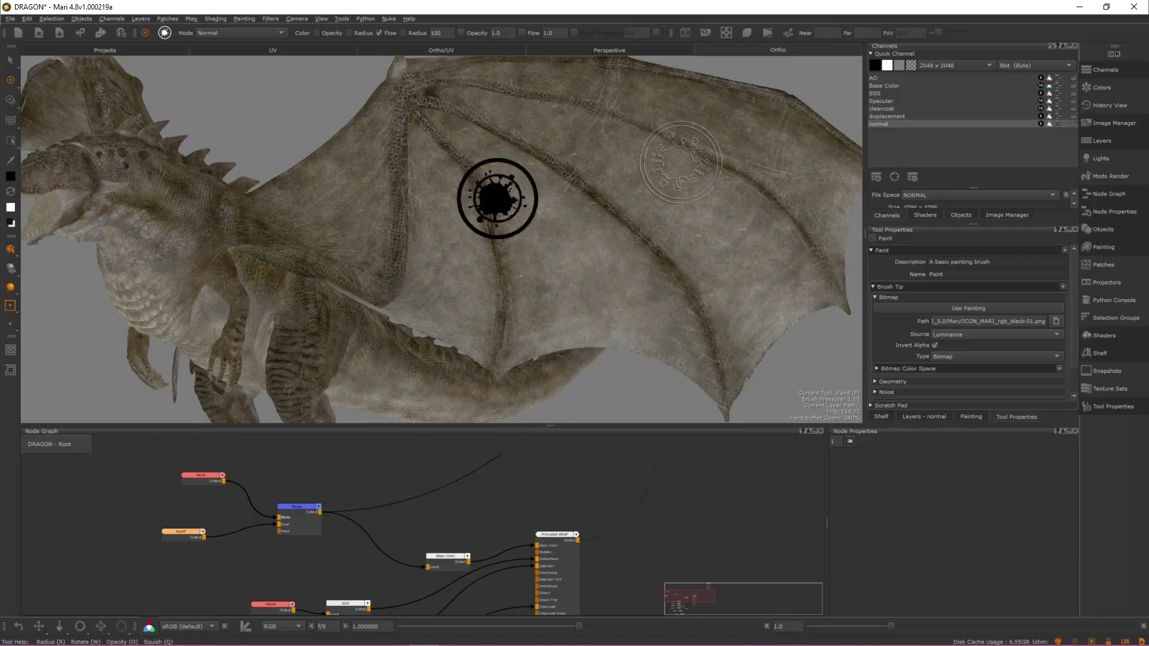
{"action": "left_click", "coordinate": [682, 163]}
{"action": "left_click", "coordinate": [533, 298]}
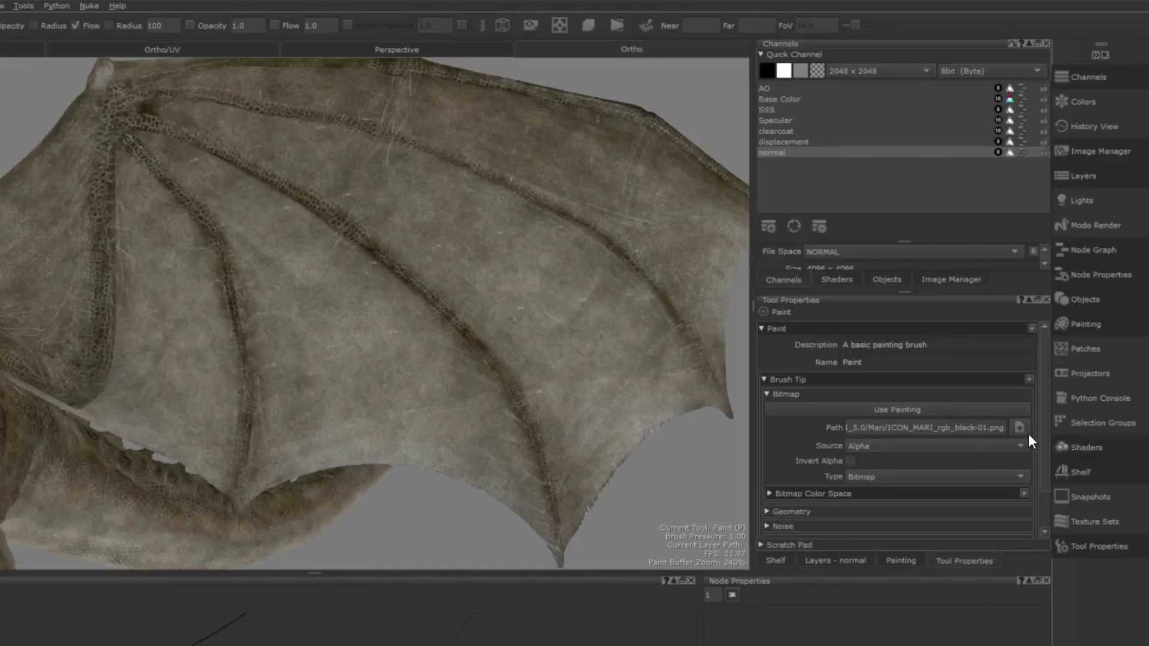
Load ICON_MARI_rgb_yellow-01.png as the brush tip bitmap and set its source to RGBA
{"action": "left_click", "coordinate": [1024, 430]}
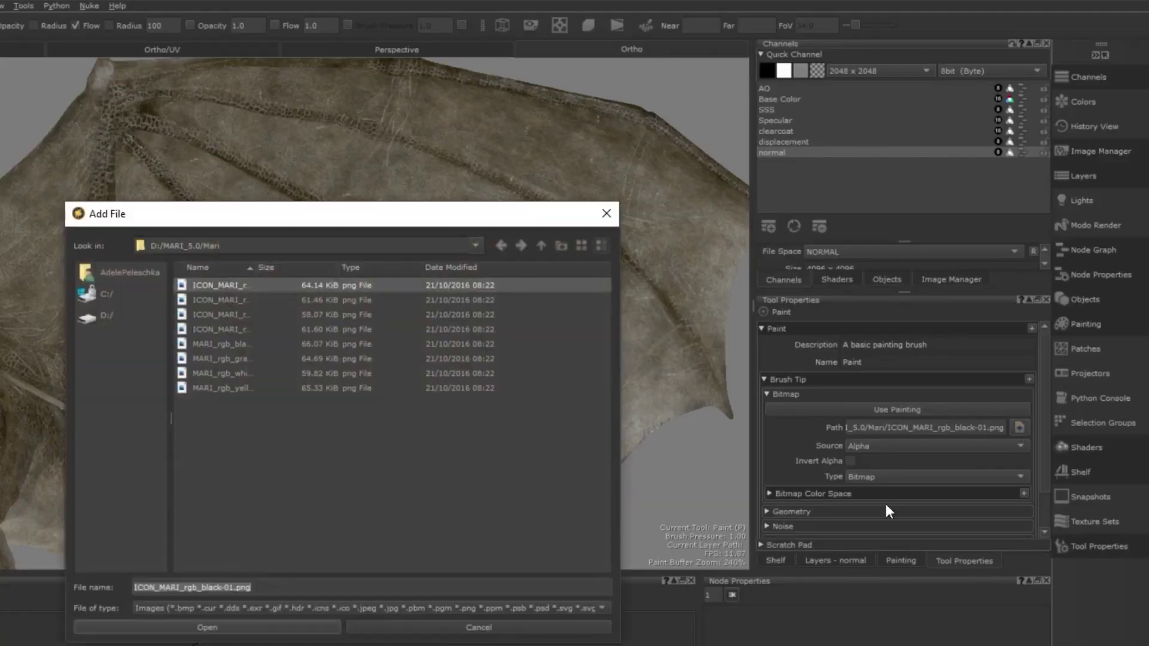
{"action": "left_click", "coordinate": [224, 329]}
{"action": "left_click", "coordinate": [228, 626]}
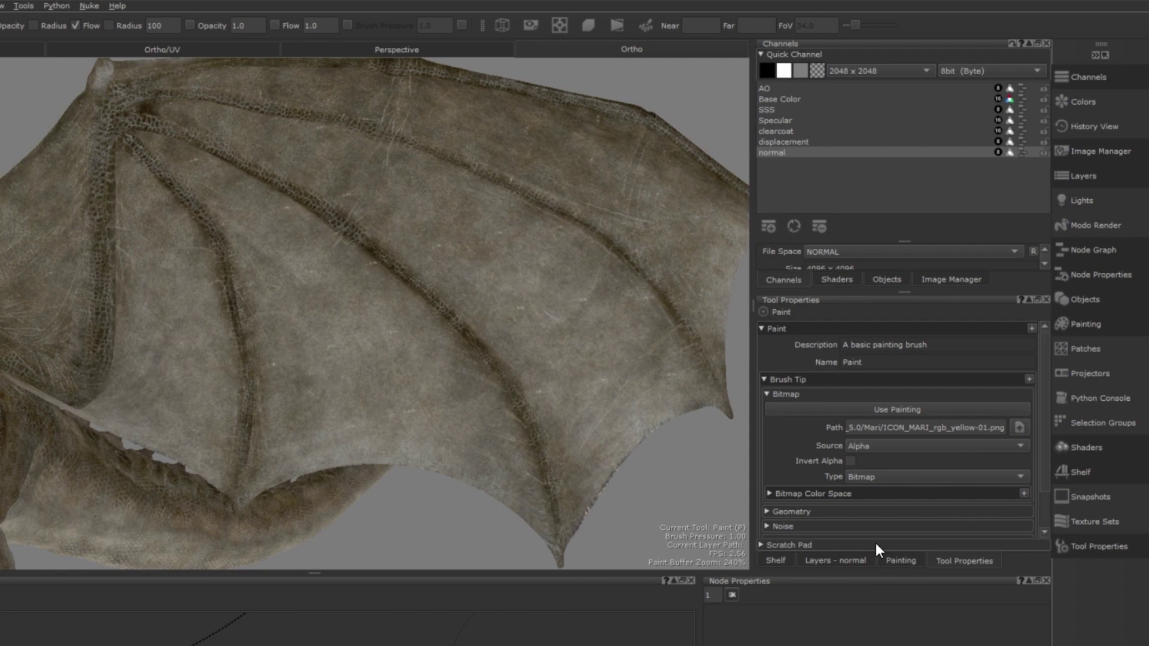
{"action": "left_click", "coordinate": [867, 444]}
{"action": "left_click", "coordinate": [866, 474]}
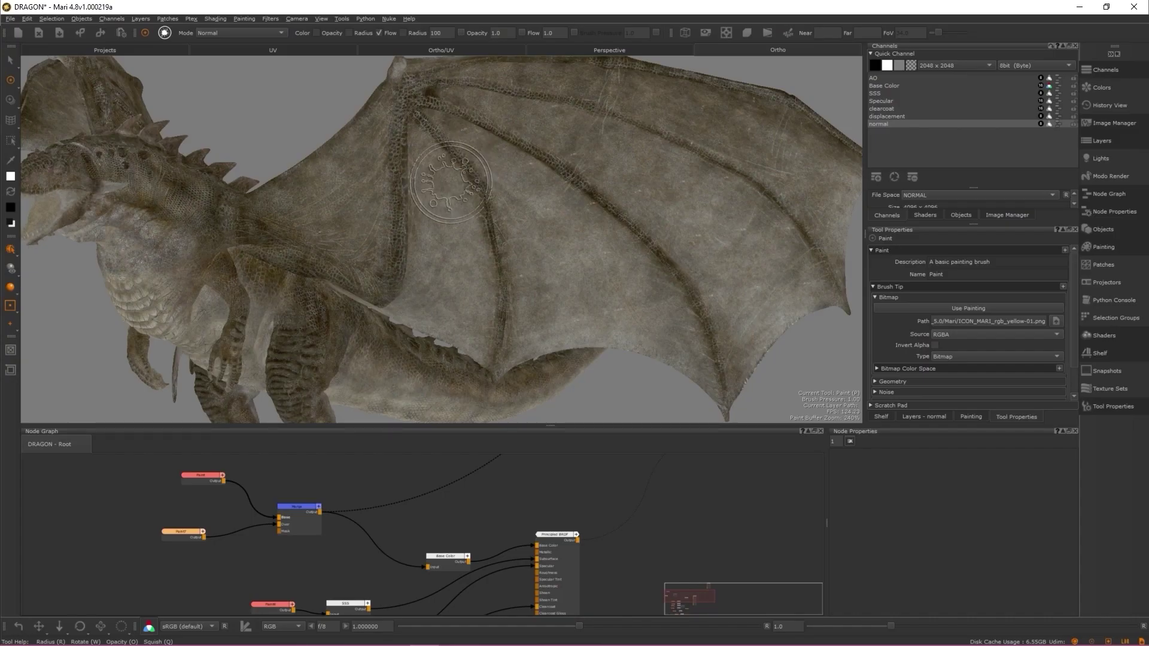
Stamp the yellow RGBA logo tip at three spots on the wing
{"action": "left_click", "coordinate": [451, 182]}
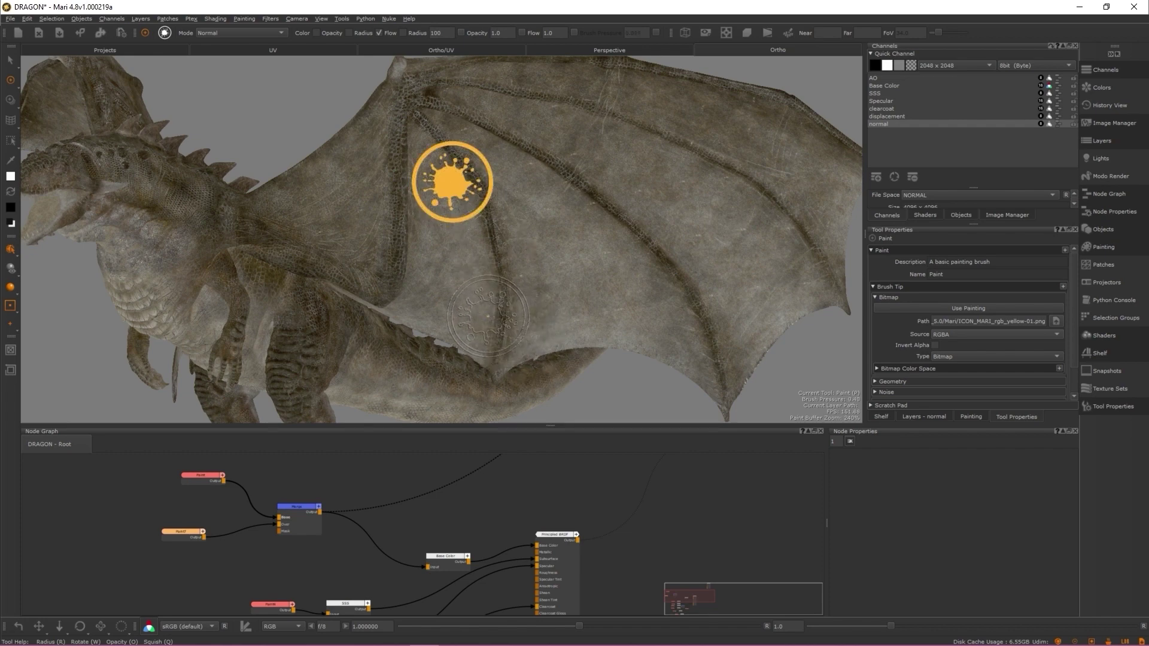
{"action": "left_click", "coordinate": [488, 316]}
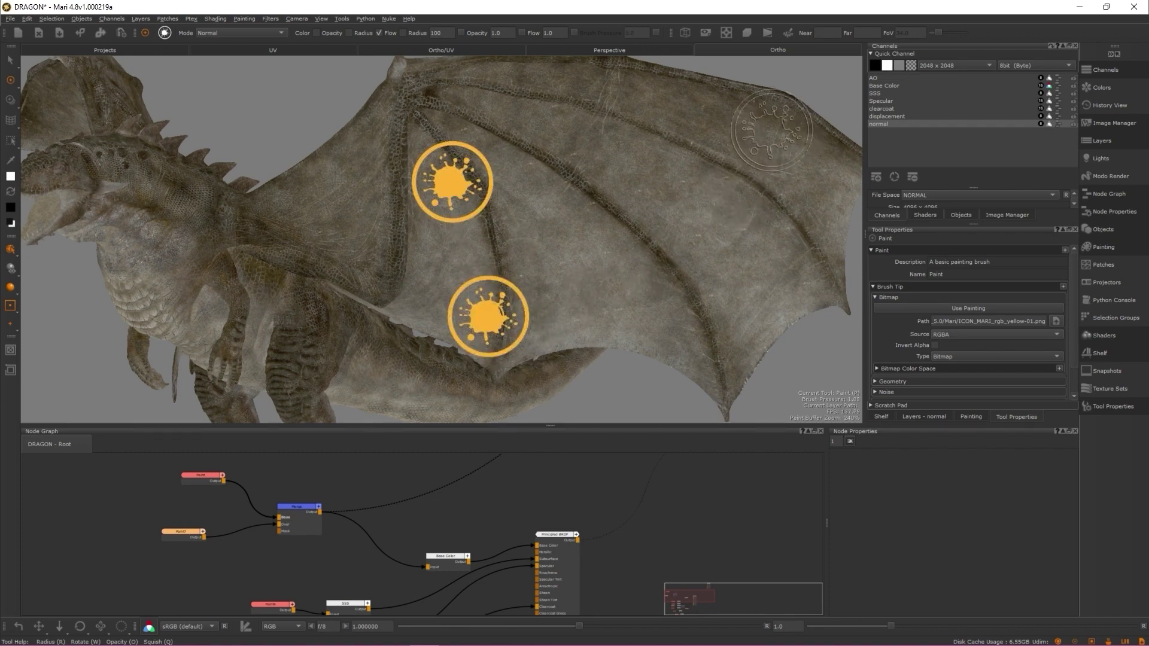
{"action": "left_click", "coordinate": [757, 141]}
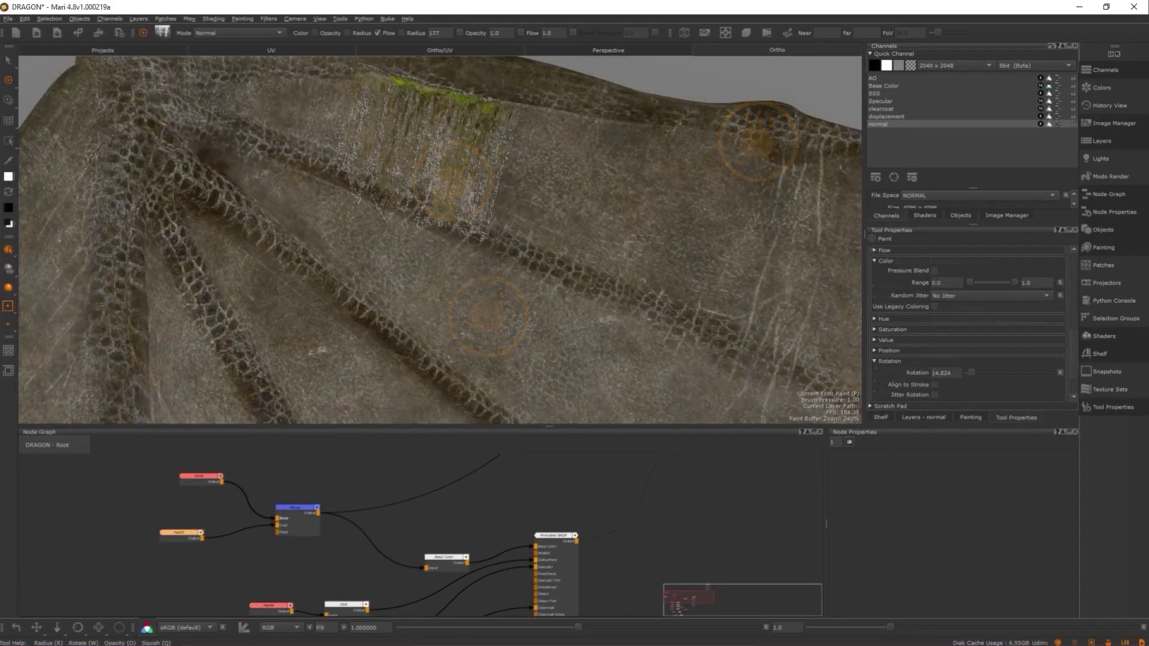
Set the brush tip rotation to 12.706 and stamp the leaking moss tip along the wing's upper edge
{"action": "left_click_drag", "start_coordinate": [455, 197], "coordinate": [646, 191]}
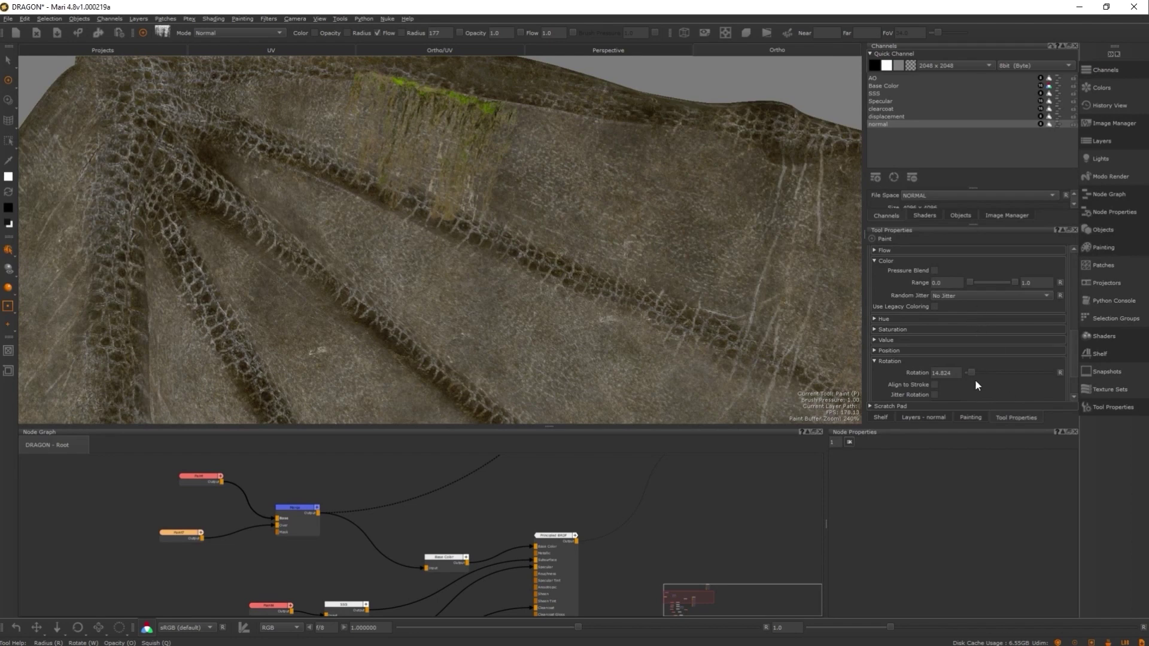
{"action": "left_click_drag", "start_coordinate": [970, 372], "coordinate": [968, 372]}
{"action": "left_click", "coordinate": [546, 170]}
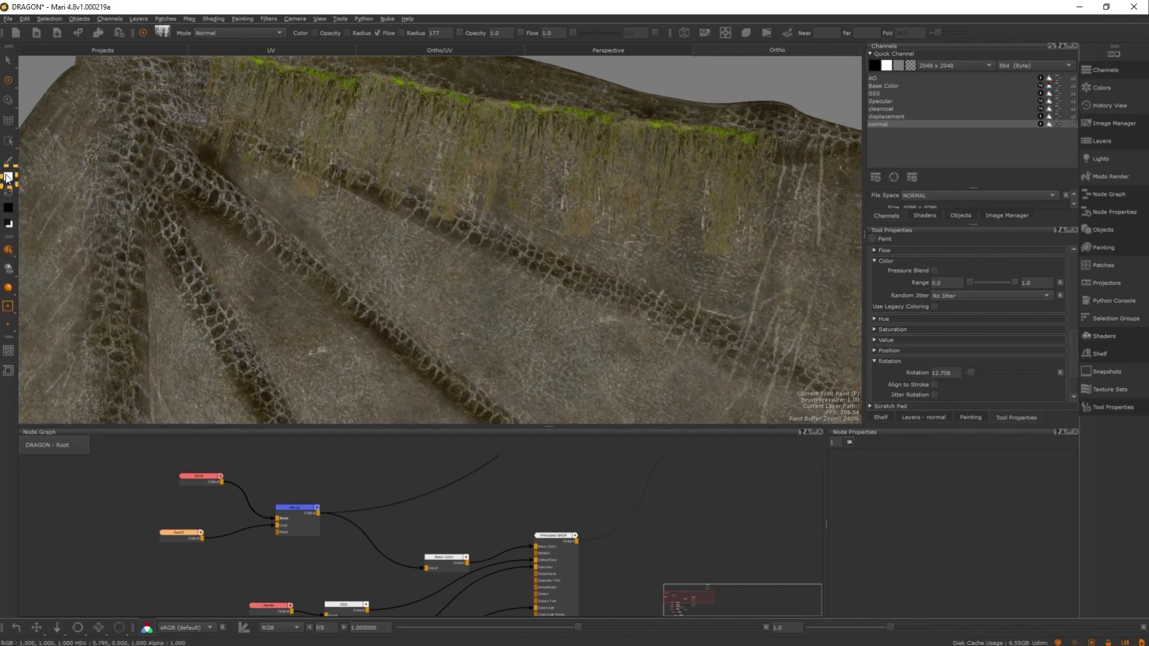
Change the foreground color to a dark shade and to dark red for tinting the moss tip
{"action": "left_click", "coordinate": [9, 177]}
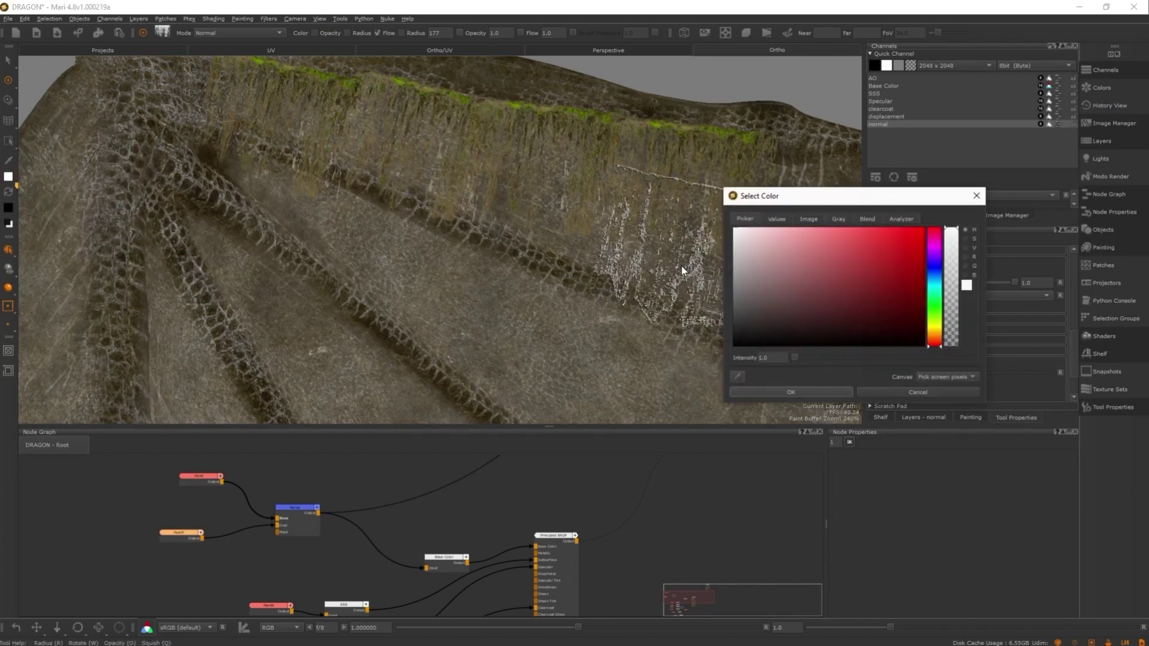
{"action": "left_click", "coordinate": [772, 393]}
{"action": "left_click", "coordinate": [8, 178]}
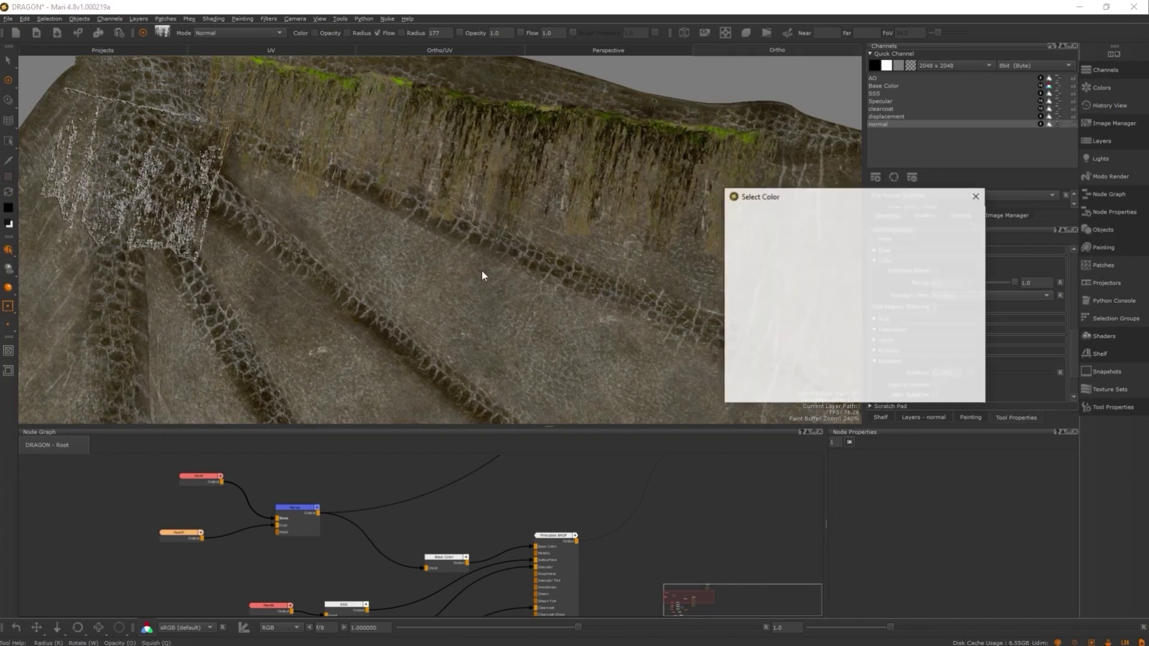
{"action": "left_click", "coordinate": [791, 392]}
Stamp the moss tip in dark red at two spots along the wing's upper edge and pick a different foreground color
{"action": "left_click", "coordinate": [804, 224]}
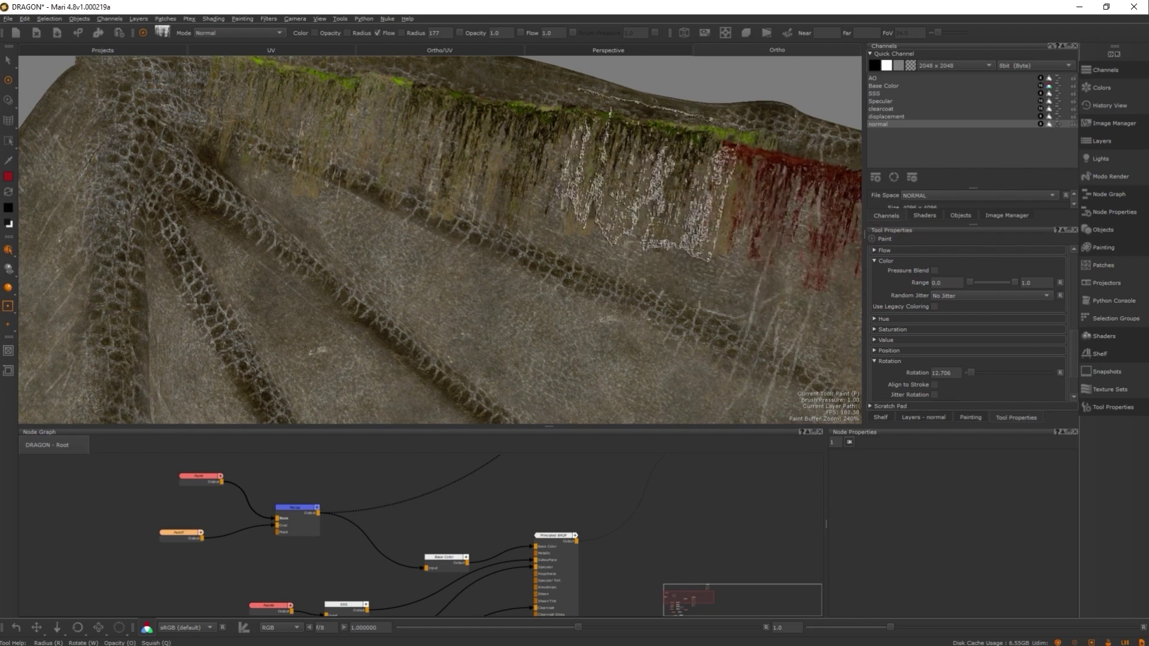
{"action": "left_click", "coordinate": [648, 185]}
{"action": "left_click", "coordinate": [8, 178]}
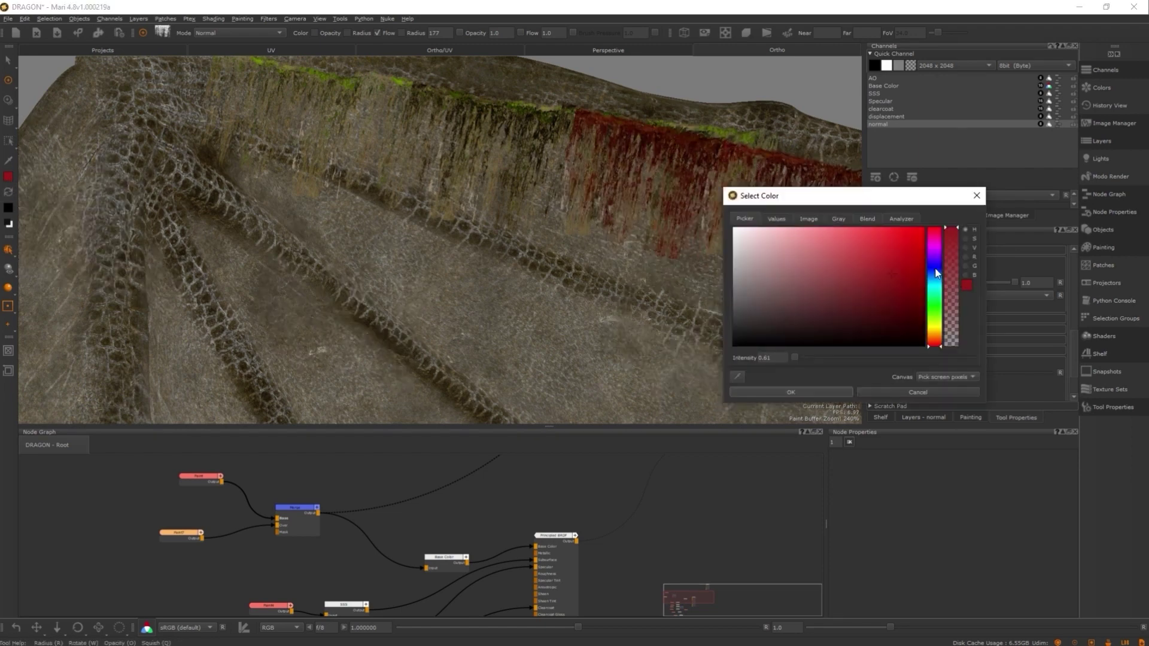
{"action": "left_click", "coordinate": [896, 239]}
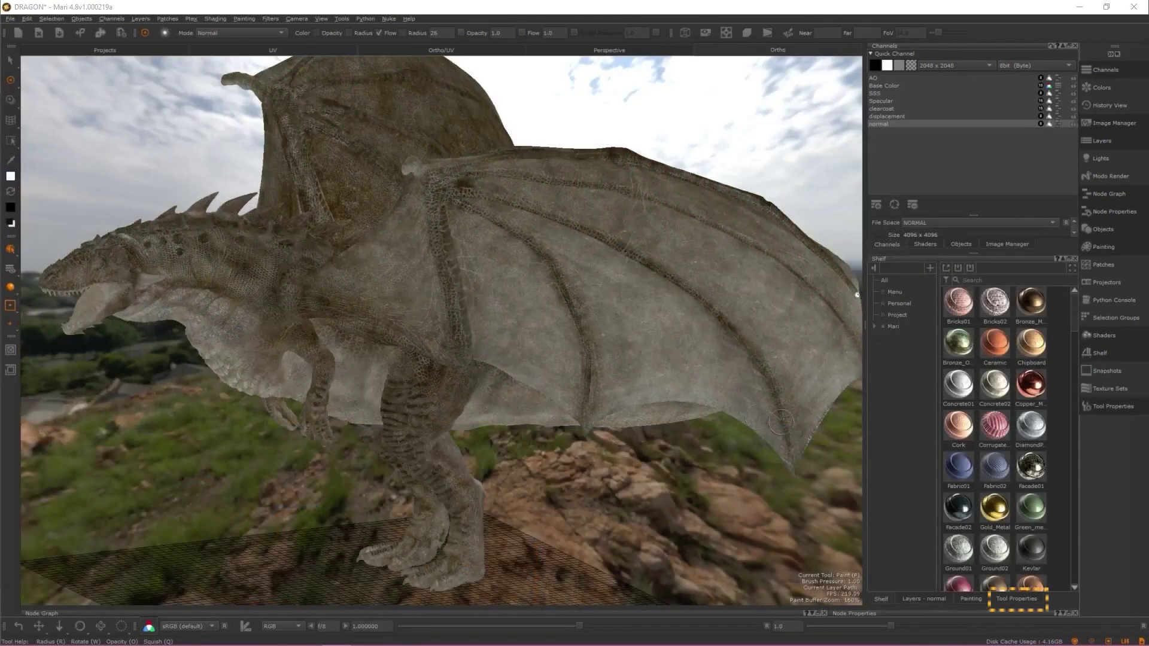
Examine the Paint tool's brush settings, expanding the Color, Hue, Saturation and Value groups
{"action": "left_click", "coordinate": [997, 595]}
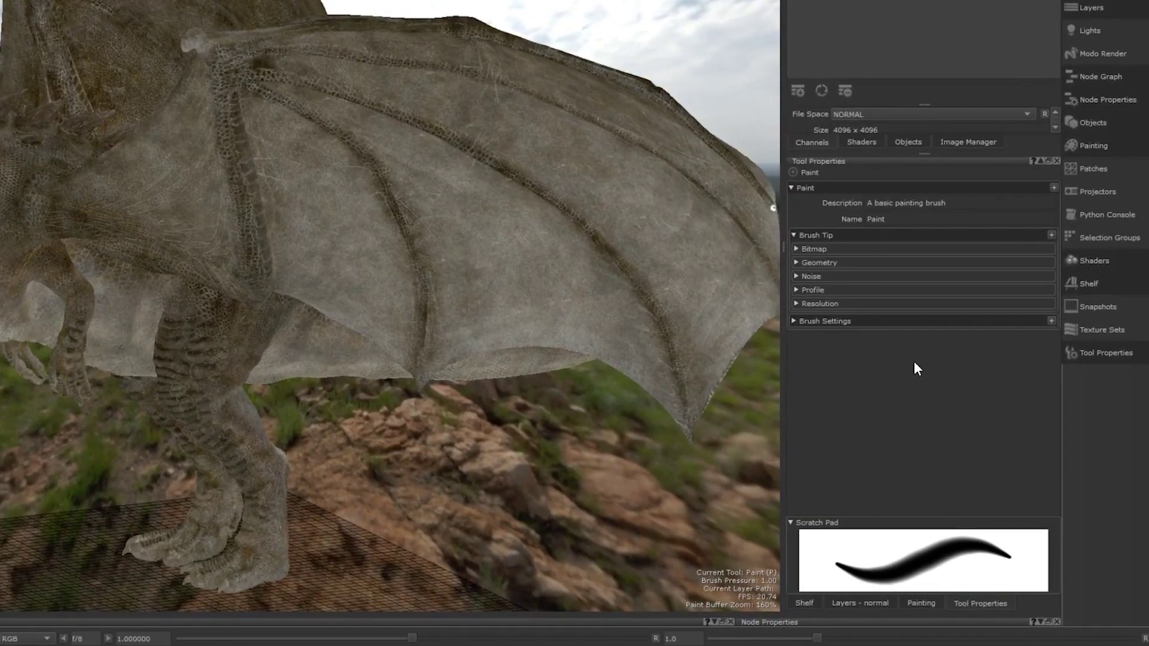
{"action": "left_click", "coordinate": [794, 322]}
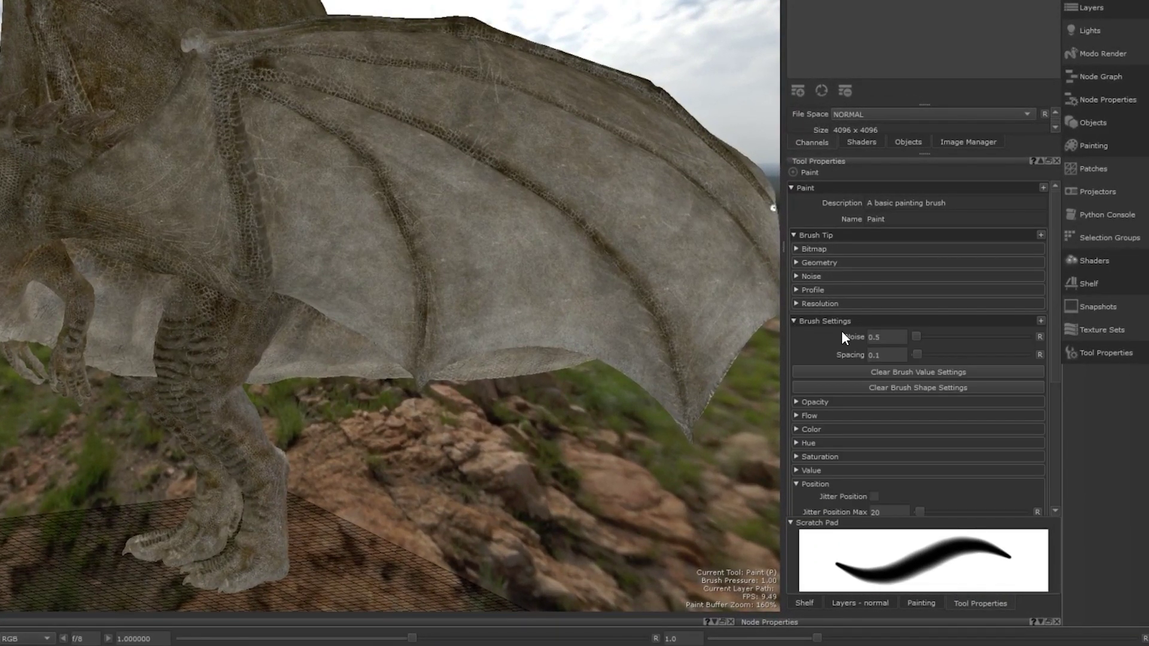
{"action": "scroll", "coordinate": [842, 332], "scroll_direction": "down", "scroll_amount": 2}
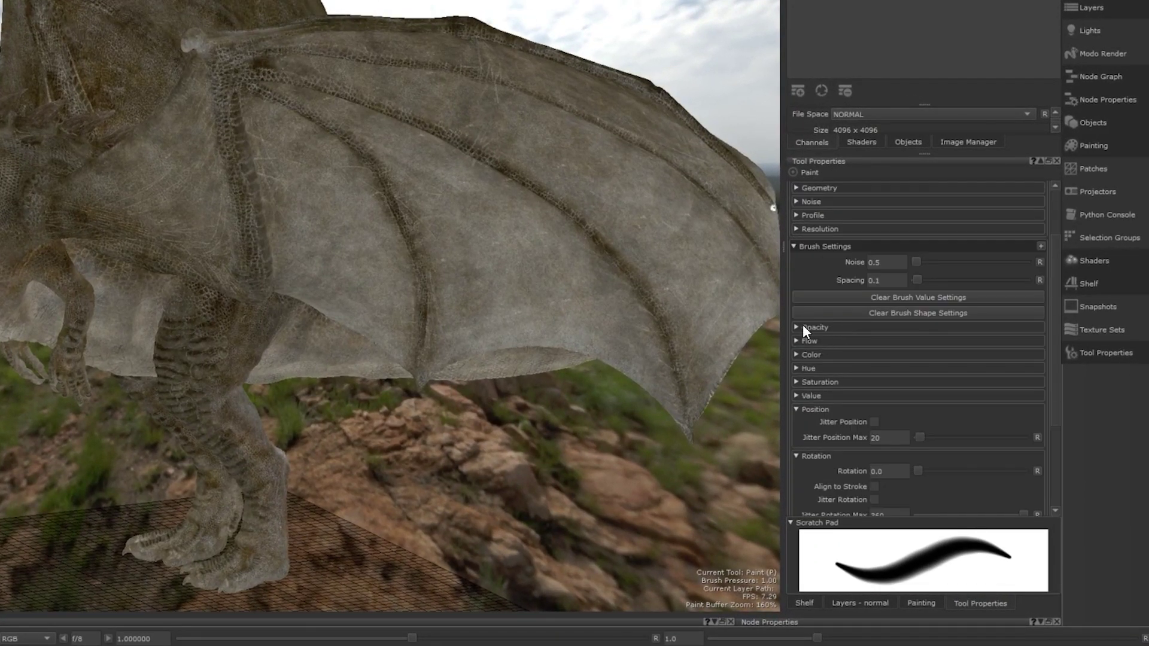
{"action": "left_click", "coordinate": [798, 353]}
{"action": "scroll", "coordinate": [860, 349], "scroll_direction": "down", "scroll_amount": 1}
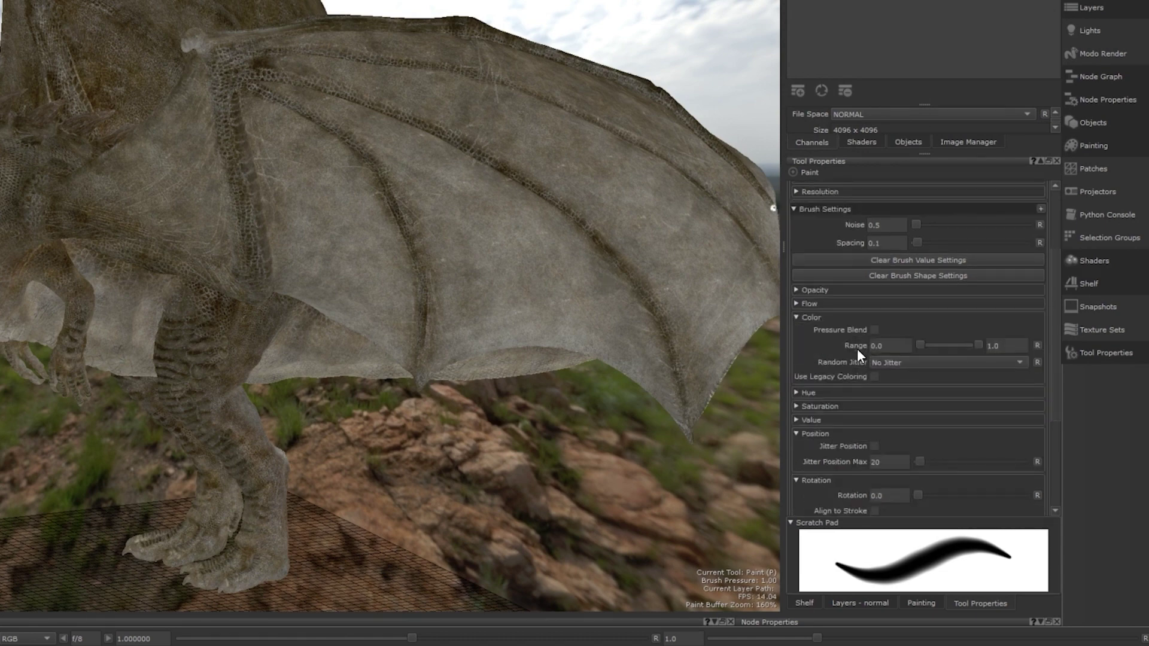
{"action": "left_click", "coordinate": [819, 392]}
{"action": "scroll", "coordinate": [821, 386], "scroll_direction": "down", "scroll_amount": 1}
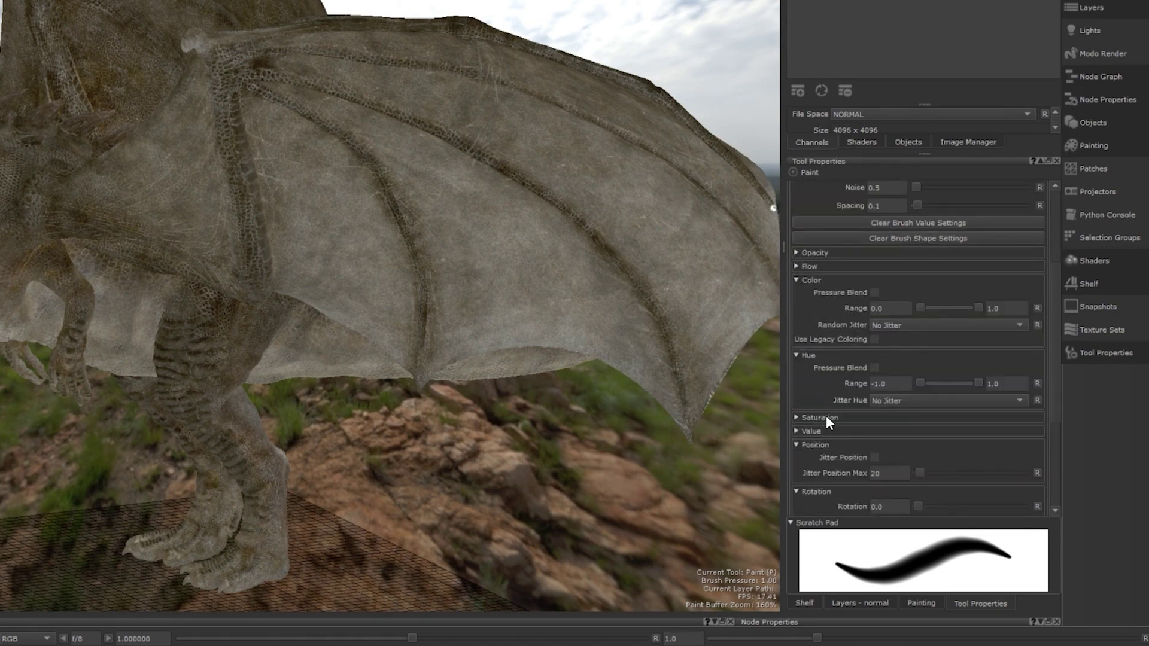
{"action": "left_click", "coordinate": [826, 415]}
{"action": "scroll", "coordinate": [824, 387], "scroll_direction": "down", "scroll_amount": 2}
{"action": "left_click", "coordinate": [824, 403]}
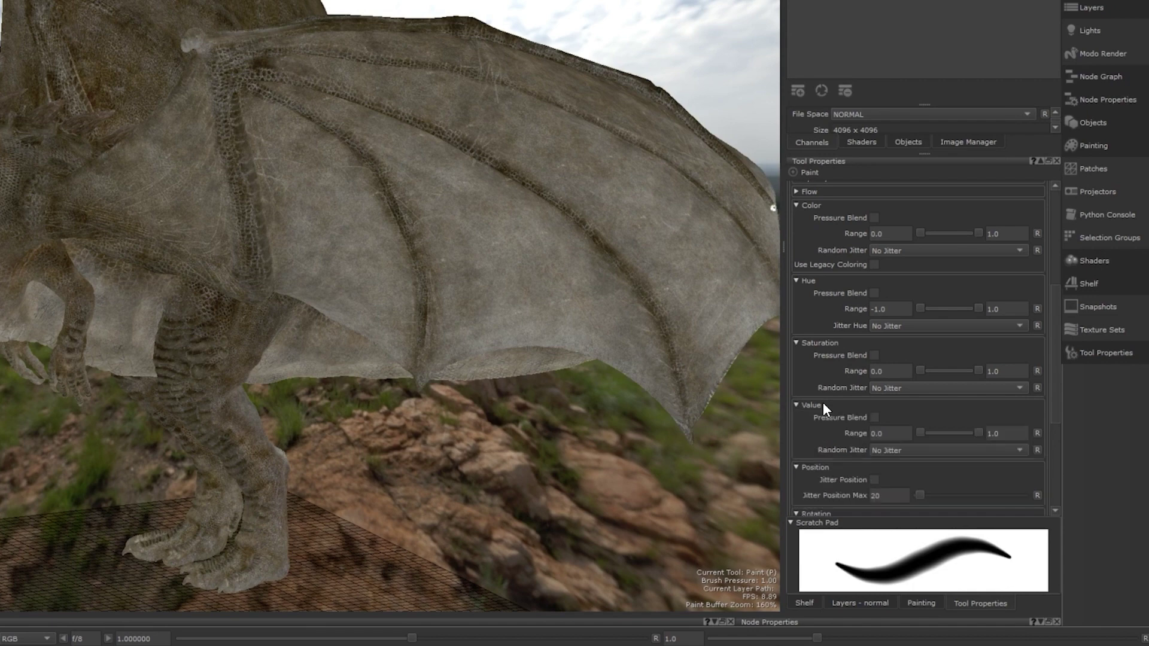
{"action": "scroll", "coordinate": [823, 404], "scroll_direction": "down", "scroll_amount": 1}
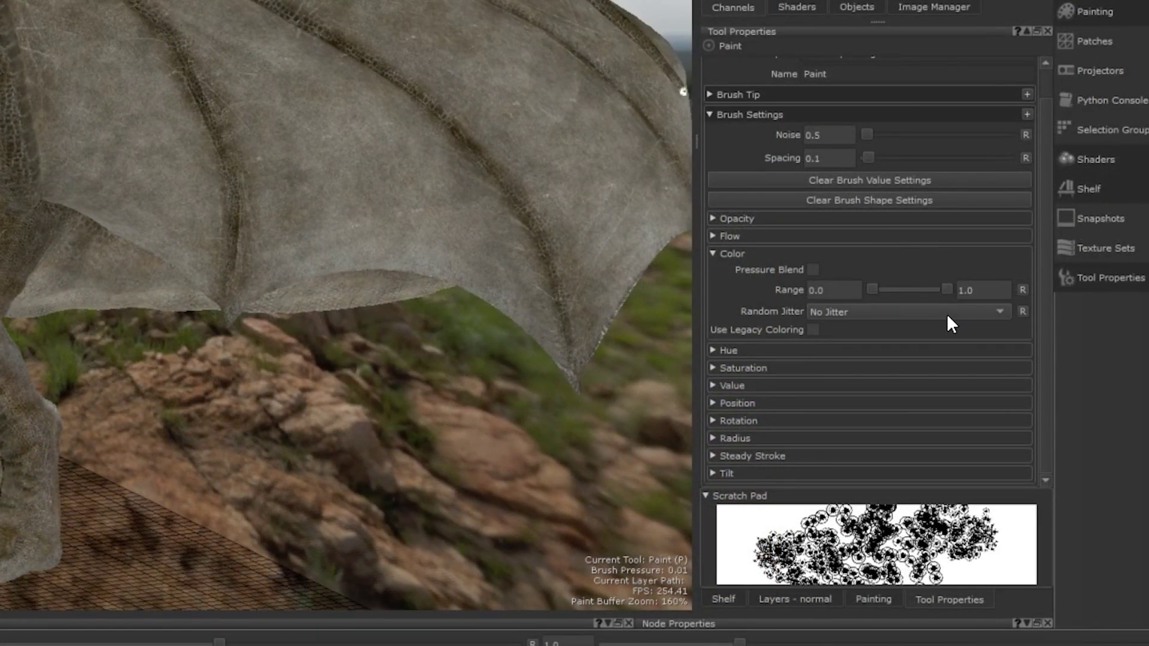
Set the color Random Jitter to Jitter per Stroke and paint ten strokes across the wing with the green and magenta colors
{"action": "left_click", "coordinate": [948, 313]}
{"action": "left_click", "coordinate": [903, 329]}
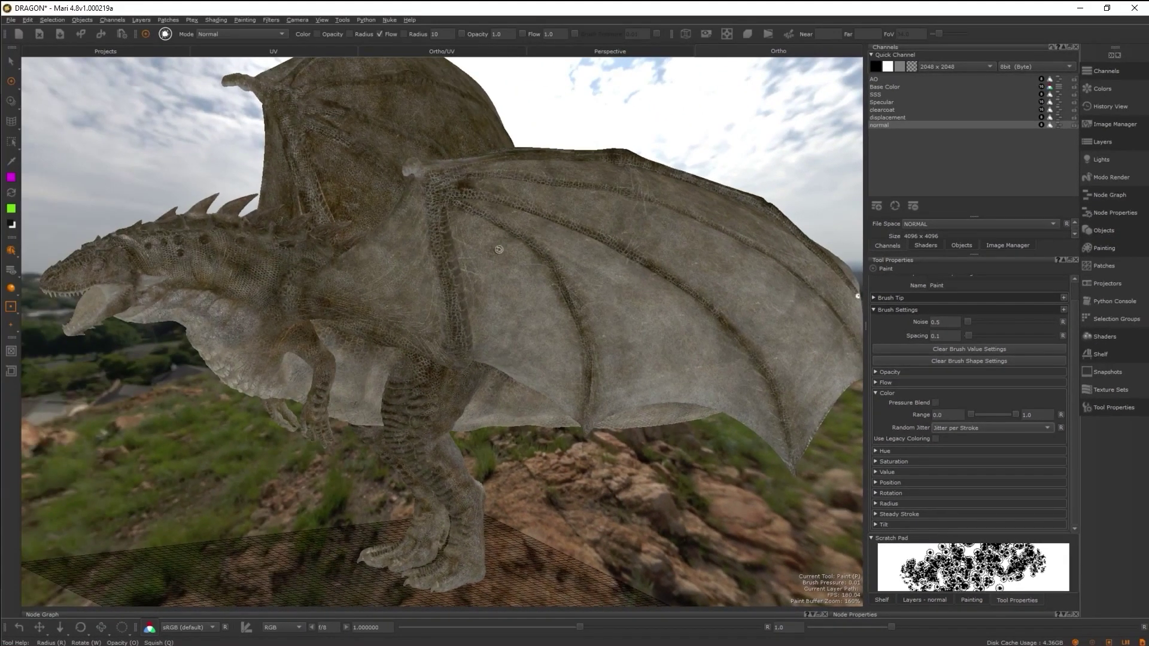
{"action": "left_click_drag", "start_coordinate": [439, 187], "coordinate": [507, 338]}
{"action": "left_click_drag", "start_coordinate": [482, 185], "coordinate": [575, 343]}
{"action": "left_click_drag", "start_coordinate": [537, 174], "coordinate": [648, 341]}
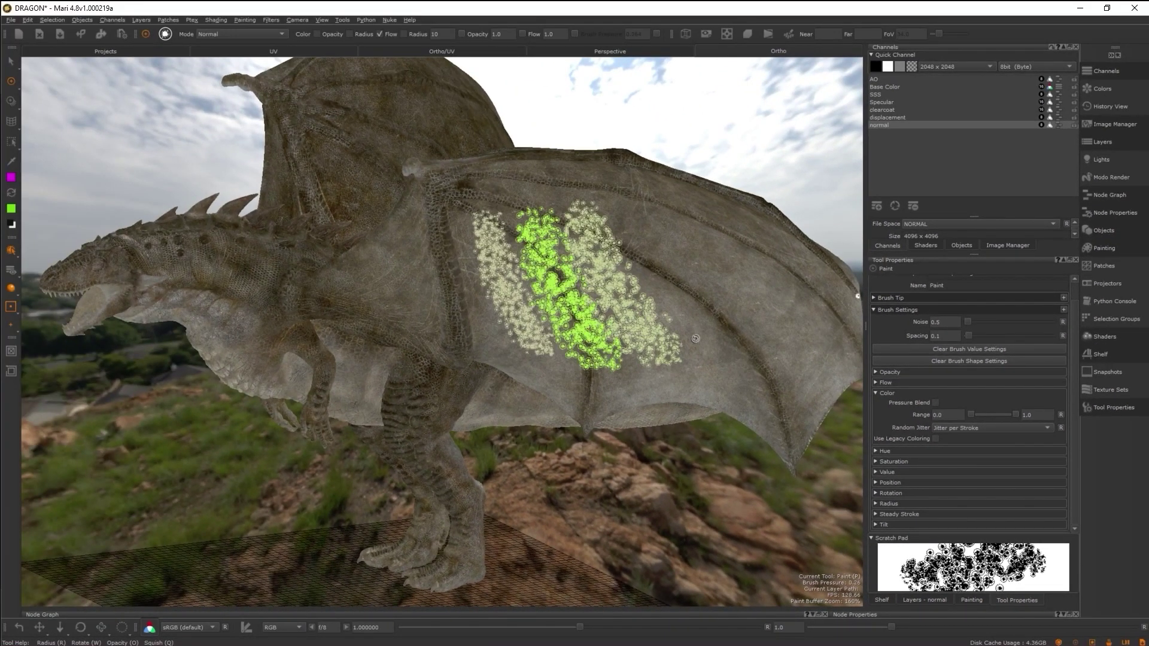
{"action": "left_click_drag", "start_coordinate": [638, 200], "coordinate": [742, 362]}
{"action": "left_click_drag", "start_coordinate": [691, 194], "coordinate": [796, 359]}
{"action": "left_click_drag", "start_coordinate": [464, 296], "coordinate": [582, 194]}
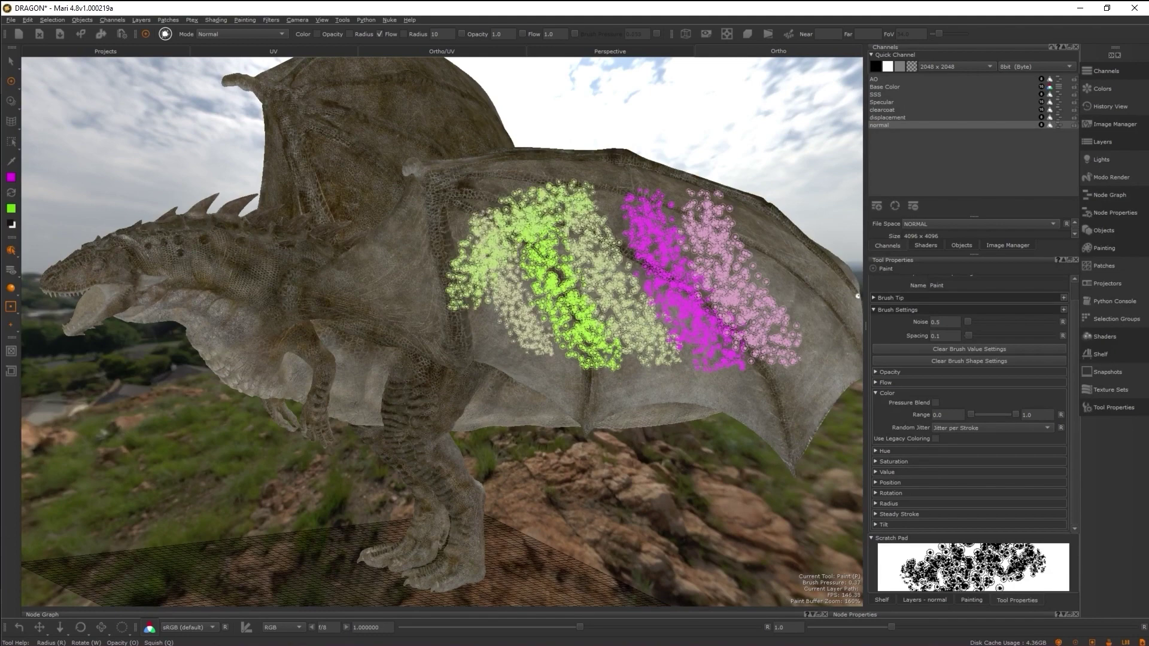
{"action": "left_click_drag", "start_coordinate": [515, 326], "coordinate": [643, 234]}
{"action": "left_click_drag", "start_coordinate": [585, 353], "coordinate": [721, 233]}
{"action": "left_click_drag", "start_coordinate": [671, 377], "coordinate": [783, 269]}
{"action": "left_click_drag", "start_coordinate": [733, 379], "coordinate": [796, 341]}
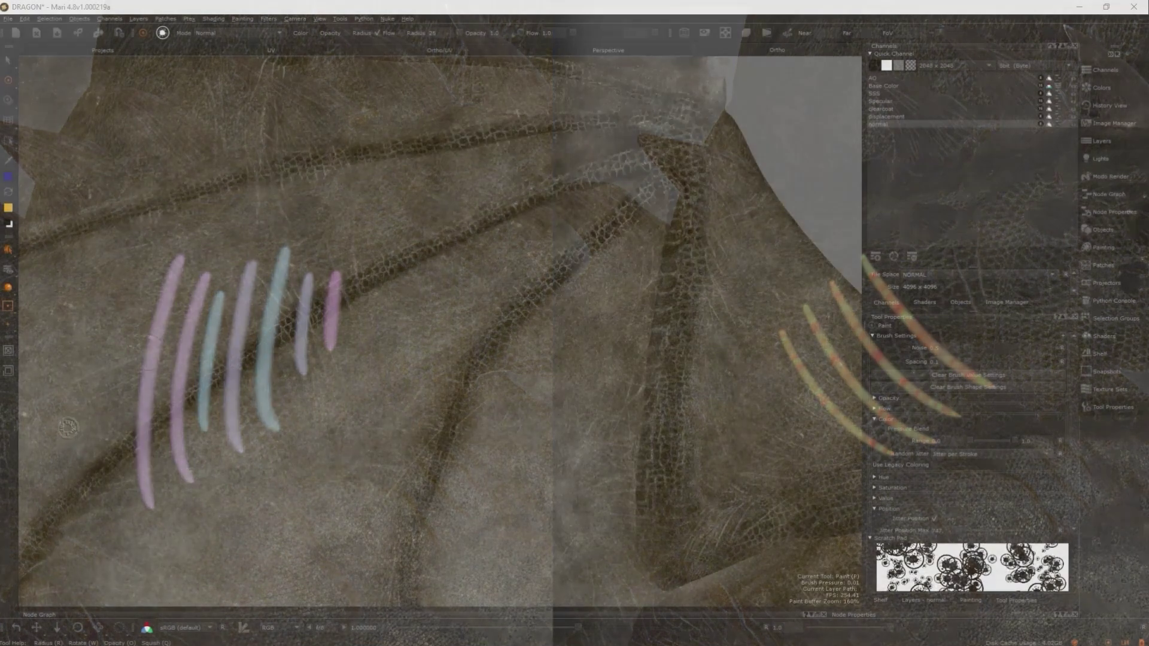
Paint six broad per-stroke jitter strokes over the wing membrane with the blue and yellow colors
{"action": "mouse_move", "coordinate": [72, 383]}
{"action": "left_mouse_down"}
{"action": "mouse_move", "coordinate": [156, 473]}
{"action": "mouse_move", "coordinate": [288, 527]}
{"action": "left_mouse_up"}
{"action": "left_click_drag", "start_coordinate": [90, 299], "coordinate": [335, 371]}
{"action": "mouse_move", "coordinate": [126, 223]}
{"action": "left_mouse_down"}
{"action": "mouse_move", "coordinate": [335, 269]}
{"action": "mouse_move", "coordinate": [440, 187]}
{"action": "left_mouse_up"}
{"action": "left_click_drag", "start_coordinate": [401, 478], "coordinate": [424, 296]}
{"action": "mouse_move", "coordinate": [482, 483]}
{"action": "left_mouse_down"}
{"action": "mouse_move", "coordinate": [496, 336]}
{"action": "mouse_move", "coordinate": [532, 233]}
{"action": "left_mouse_up"}
{"action": "left_click_drag", "start_coordinate": [581, 485], "coordinate": [644, 300]}
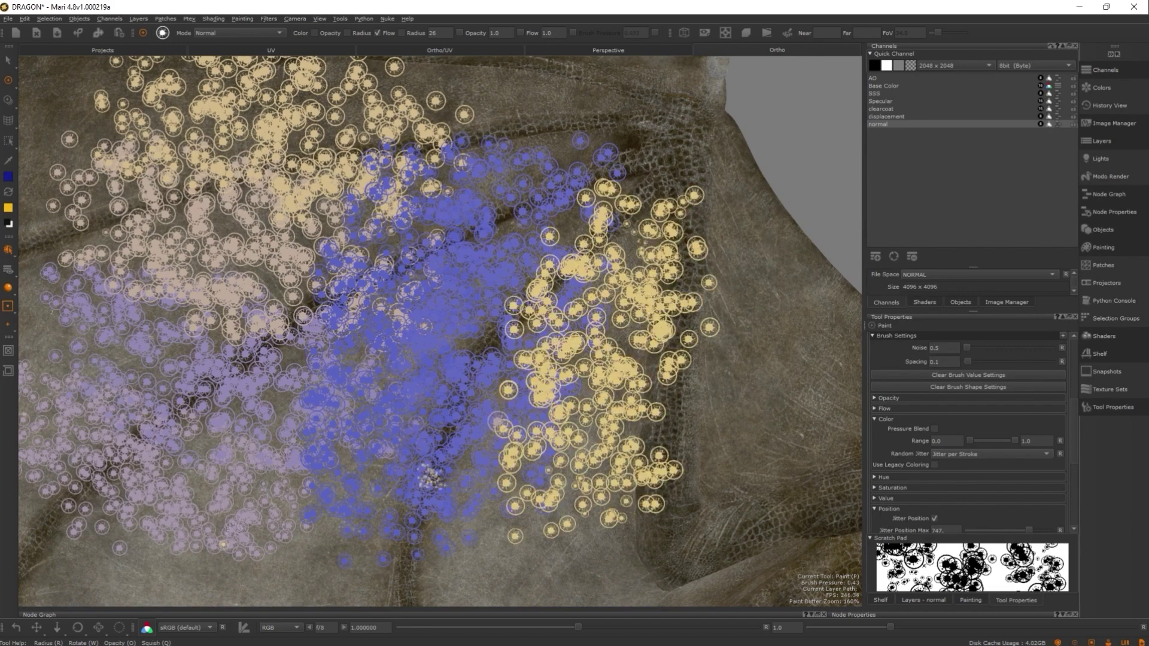
Paint scattered blue and yellow strokes over the wing with the color Random Jitter on Jitter per Tip
{"action": "left_click_drag", "start_coordinate": [179, 563], "coordinate": [324, 192]}
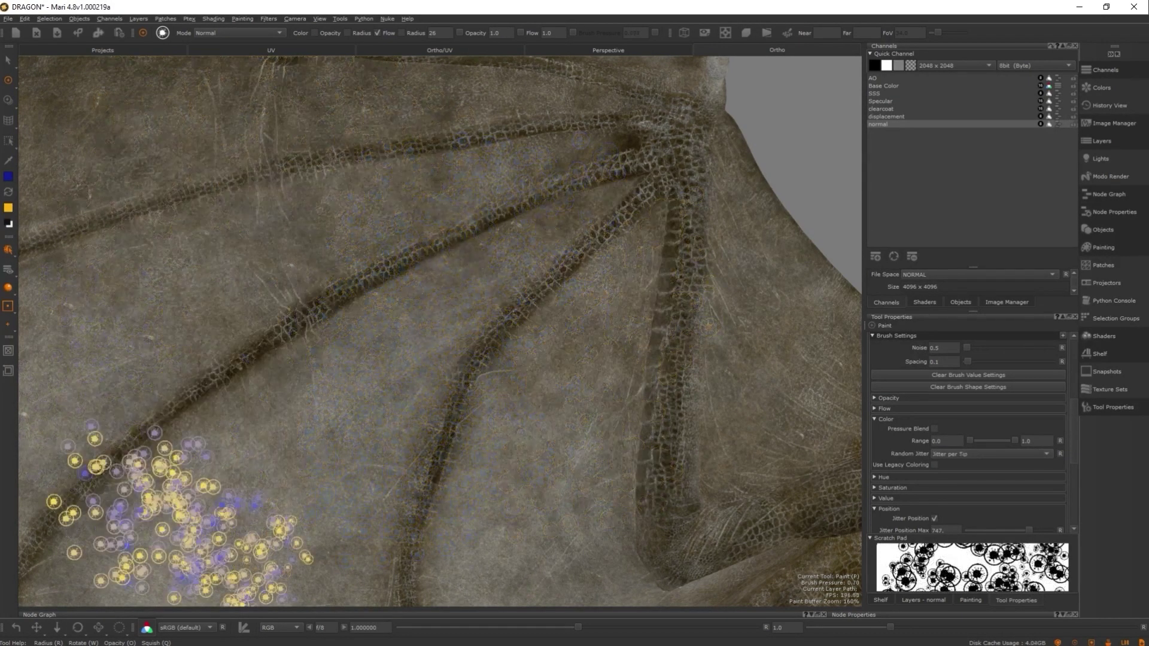
{"action": "mouse_move", "coordinate": [90, 431]}
{"action": "left_mouse_down"}
{"action": "mouse_move", "coordinate": [341, 341]}
{"action": "mouse_move", "coordinate": [371, 150]}
{"action": "mouse_move", "coordinate": [598, 317]}
{"action": "left_mouse_up"}
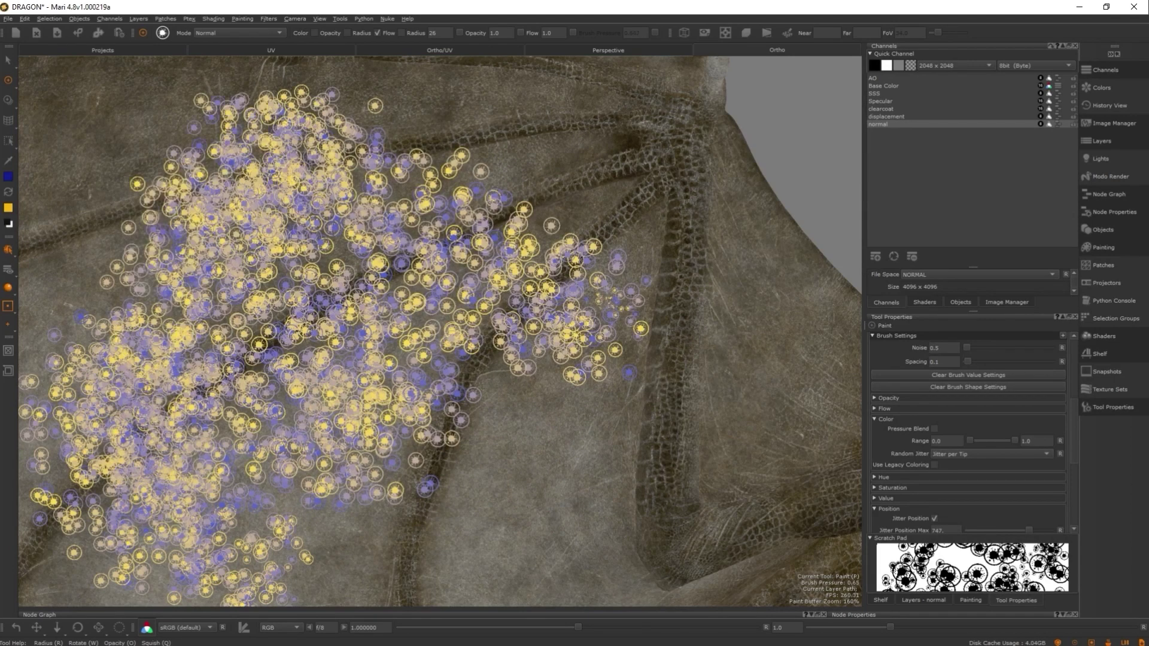
{"action": "mouse_move", "coordinate": [335, 150]}
{"action": "left_mouse_down"}
{"action": "mouse_move", "coordinate": [353, 288]}
{"action": "mouse_move", "coordinate": [676, 389]}
{"action": "mouse_move", "coordinate": [778, 461]}
{"action": "left_mouse_up"}
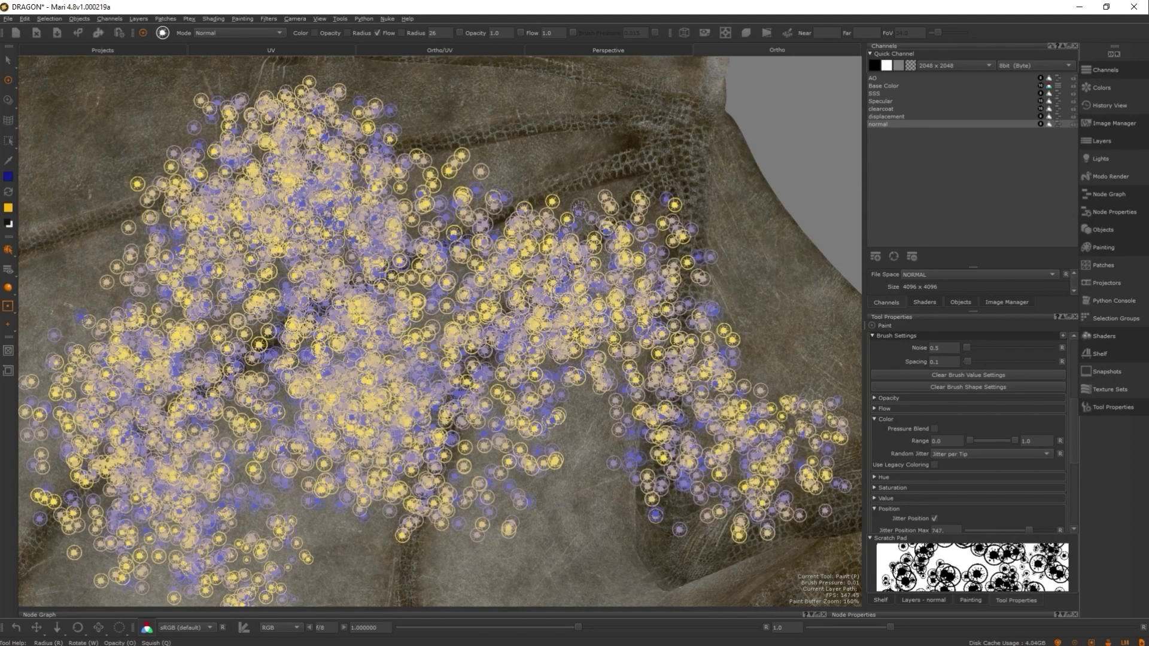
{"action": "mouse_move", "coordinate": [548, 122]}
{"action": "left_mouse_down"}
{"action": "mouse_move", "coordinate": [562, 108]}
{"action": "mouse_move", "coordinate": [622, 114]}
{"action": "left_mouse_up"}
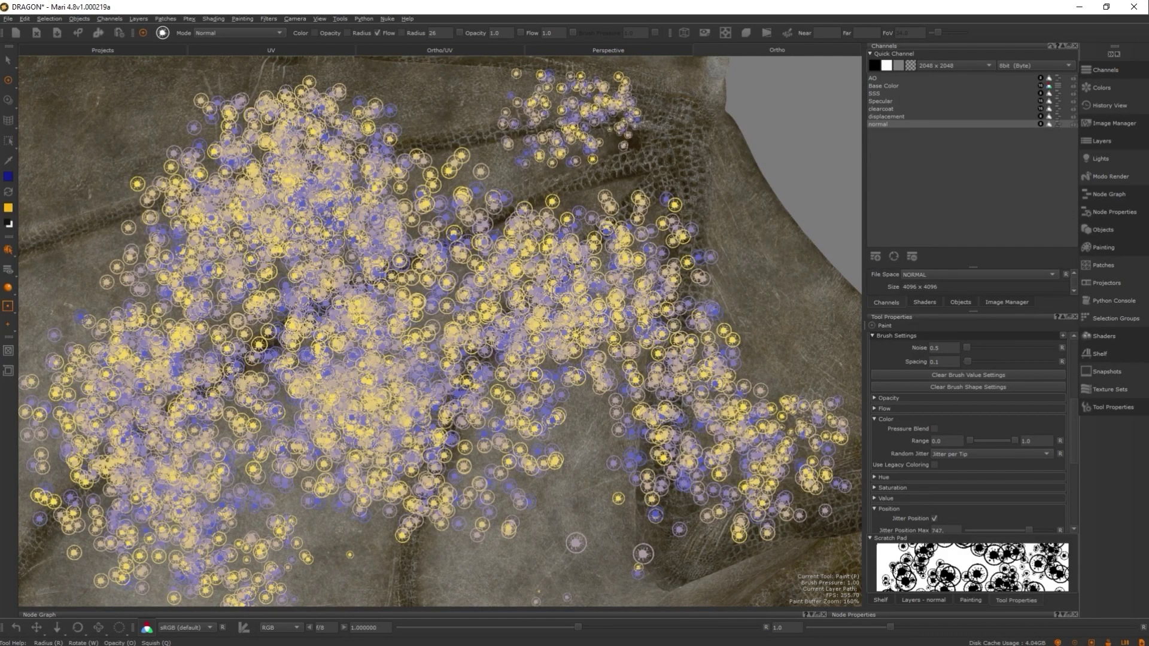
{"action": "left_click_drag", "start_coordinate": [437, 90], "coordinate": [520, 161]}
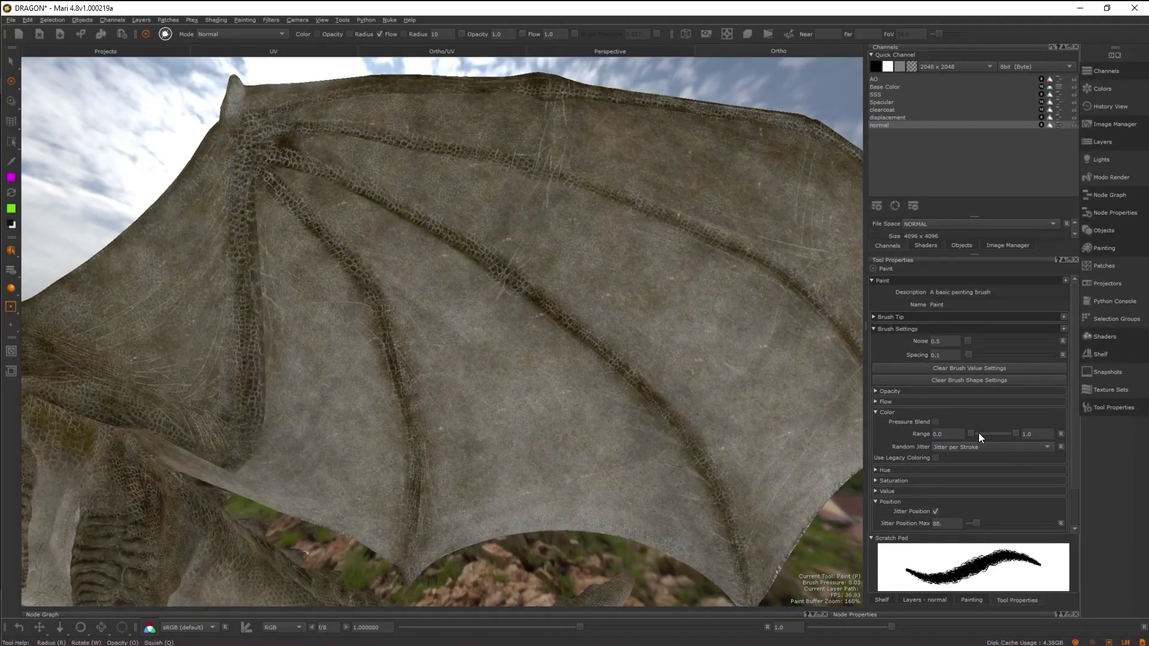
Paint short magenta and green per-stroke jitter strokes across the wing with the color range limited to 0.6–1.0 and to 0.0–0.338
{"action": "left_click_drag", "start_coordinate": [1015, 434], "coordinate": [993, 434]}
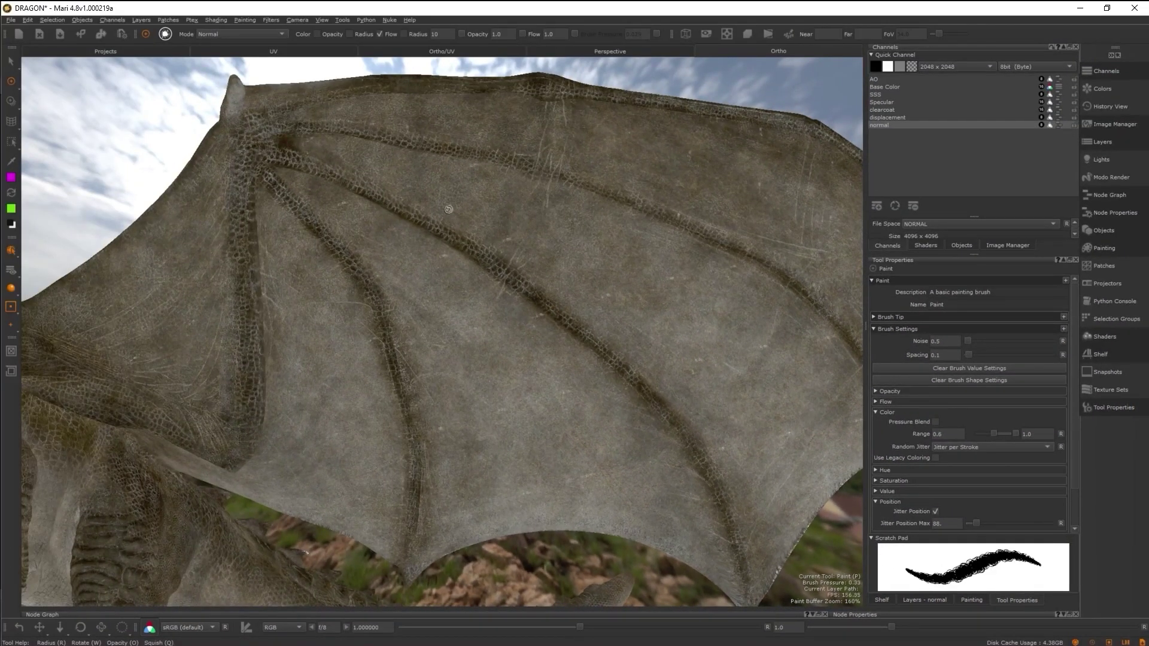
{"action": "left_click_drag", "start_coordinate": [449, 208], "coordinate": [461, 409]}
{"action": "left_click_drag", "start_coordinate": [483, 264], "coordinate": [527, 416]}
{"action": "left_click_drag", "start_coordinate": [533, 280], "coordinate": [590, 418]}
{"action": "left_click_drag", "start_coordinate": [609, 275], "coordinate": [664, 403]}
{"action": "left_click_drag", "start_coordinate": [672, 261], "coordinate": [713, 390]}
{"action": "left_click_drag", "start_coordinate": [724, 248], "coordinate": [750, 405]}
{"action": "left_click_drag", "start_coordinate": [782, 239], "coordinate": [800, 368]}
{"action": "left_click_drag", "start_coordinate": [371, 449], "coordinate": [486, 524]}
{"action": "left_click_drag", "start_coordinate": [344, 466], "coordinate": [450, 541]}
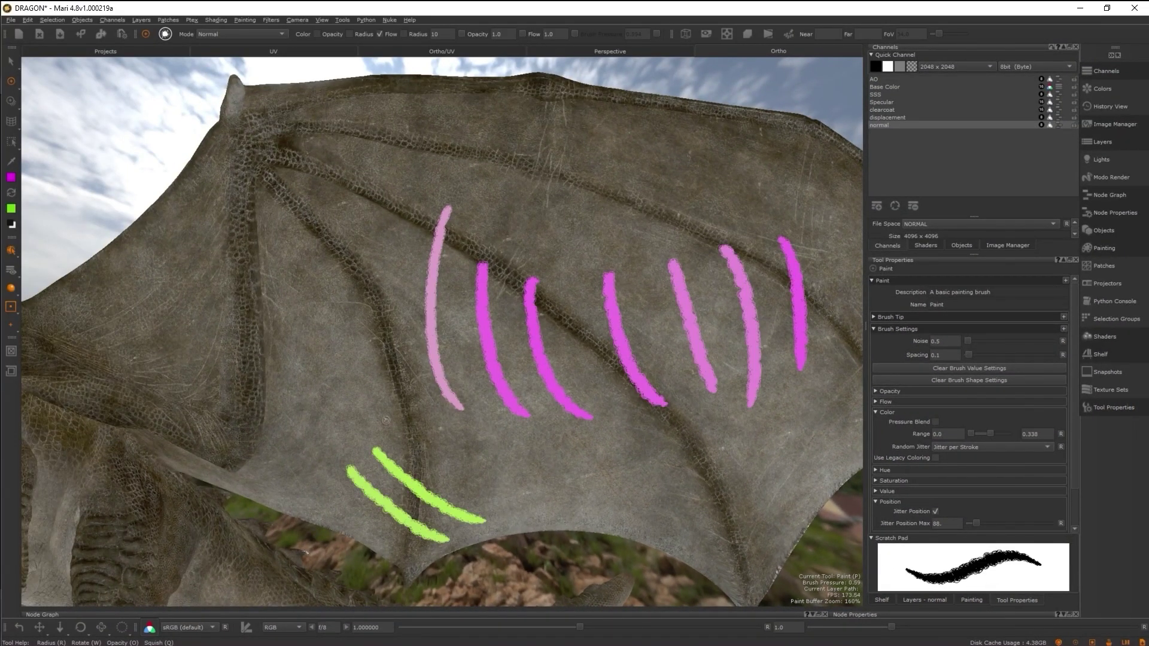
{"action": "left_click_drag", "start_coordinate": [371, 353], "coordinate": [578, 479]}
{"action": "left_click_drag", "start_coordinate": [379, 324], "coordinate": [585, 443]}
{"action": "left_click_drag", "start_coordinate": [409, 325], "coordinate": [546, 394]}
{"action": "left_click_drag", "start_coordinate": [456, 274], "coordinate": [555, 348]}
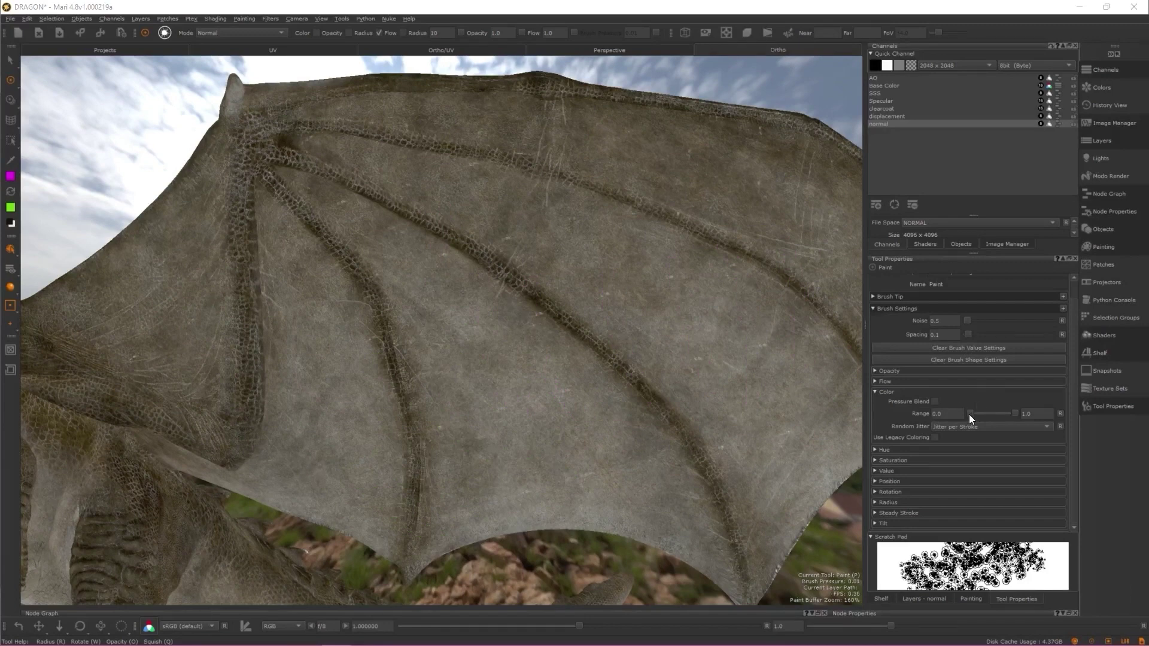
Set the color range's lower limit to 0.837 and paint a scattered stroke diagonally across the wing
{"action": "left_click_drag", "start_coordinate": [970, 414], "coordinate": [1002, 414]}
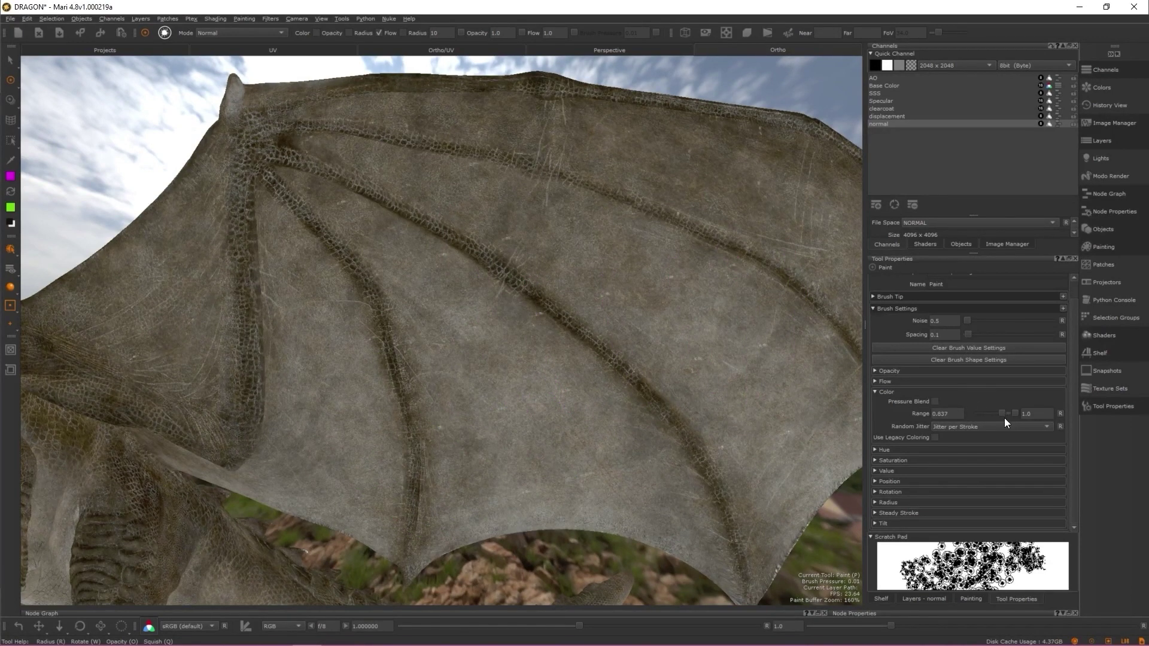
{"action": "mouse_move", "coordinate": [456, 154]}
{"action": "left_mouse_down"}
{"action": "mouse_move", "coordinate": [647, 203]}
{"action": "mouse_move", "coordinate": [799, 409]}
{"action": "left_mouse_up"}
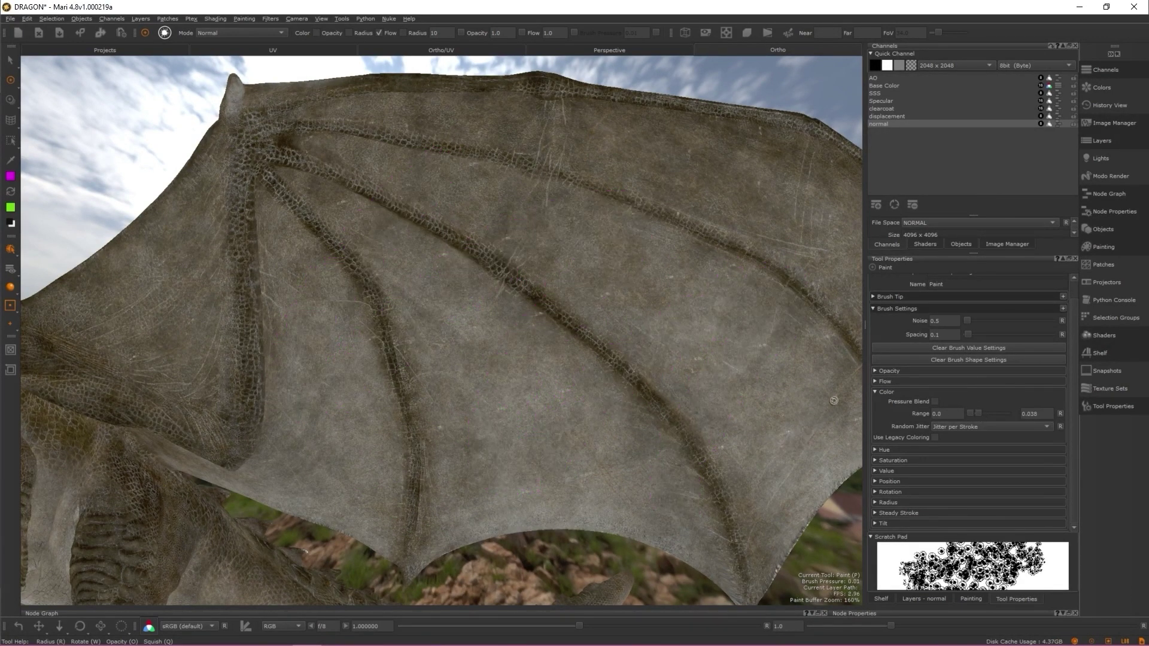
Paint three scattered per-stroke jitter strokes across the wing membrane with the low, narrow color range
{"action": "left_click_drag", "start_coordinate": [449, 162], "coordinate": [297, 377]}
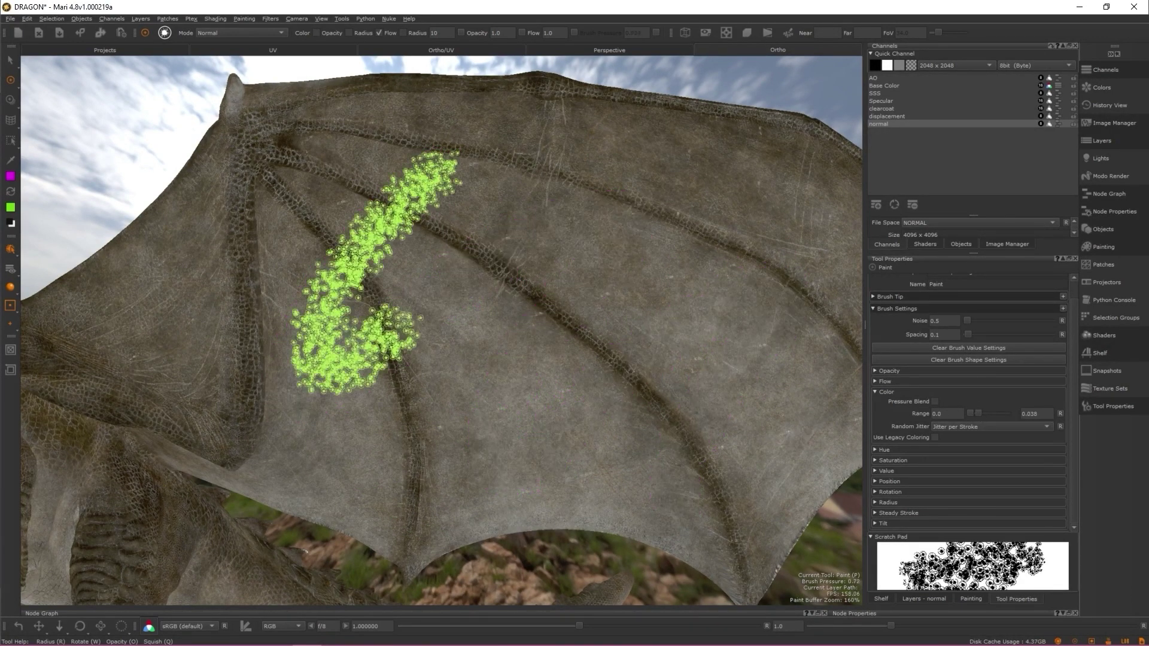
{"action": "left_click_drag", "start_coordinate": [637, 174], "coordinate": [470, 428]}
{"action": "left_click_drag", "start_coordinate": [763, 258], "coordinate": [712, 455]}
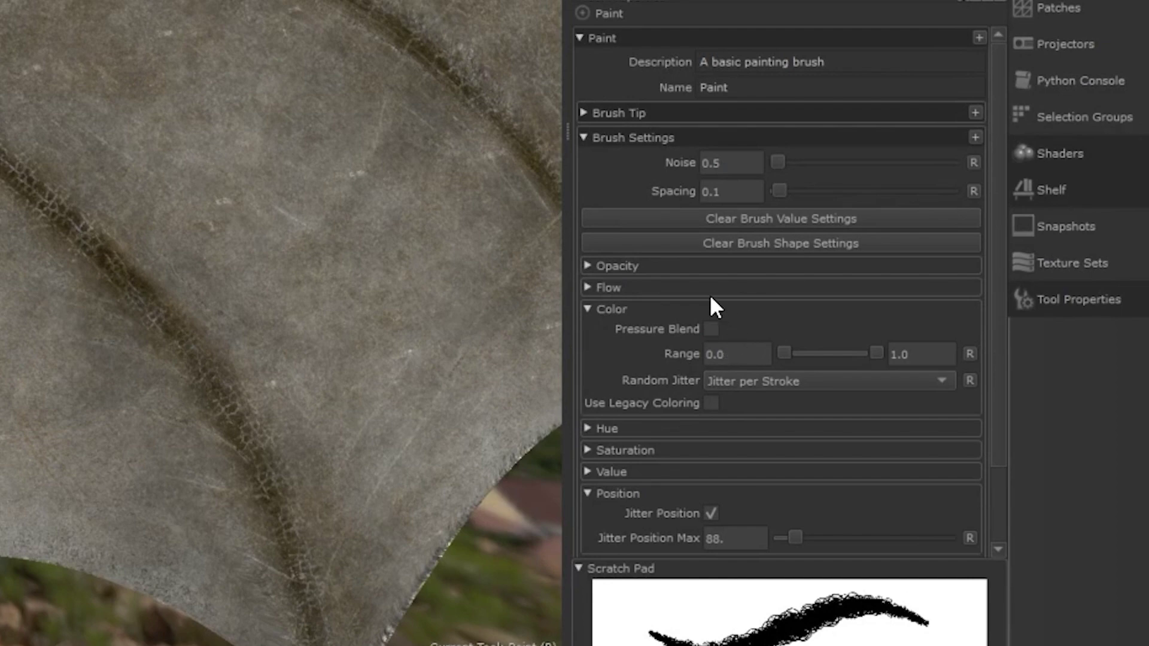
Enable Pressure Blend for color and paint a zigzag, long firm strokes and short light strokes over the wing
{"action": "left_click", "coordinate": [711, 330]}
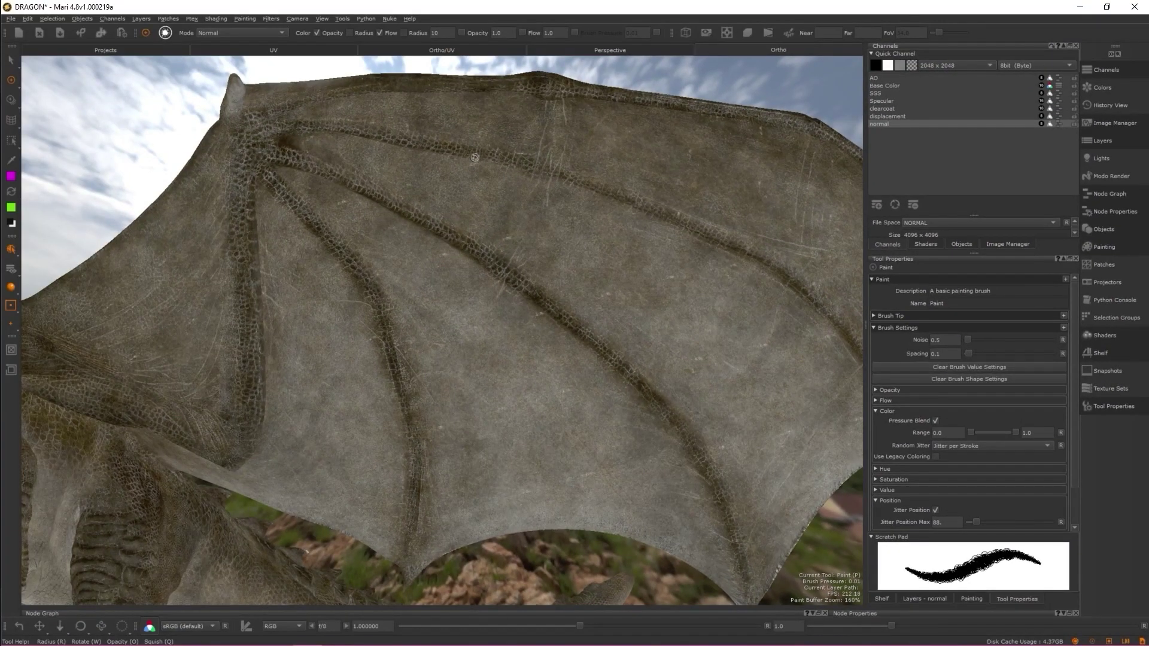
{"action": "mouse_move", "coordinate": [488, 123]}
{"action": "left_mouse_down"}
{"action": "mouse_move", "coordinate": [406, 225]}
{"action": "mouse_move", "coordinate": [527, 447]}
{"action": "mouse_move", "coordinate": [657, 478]}
{"action": "left_mouse_up"}
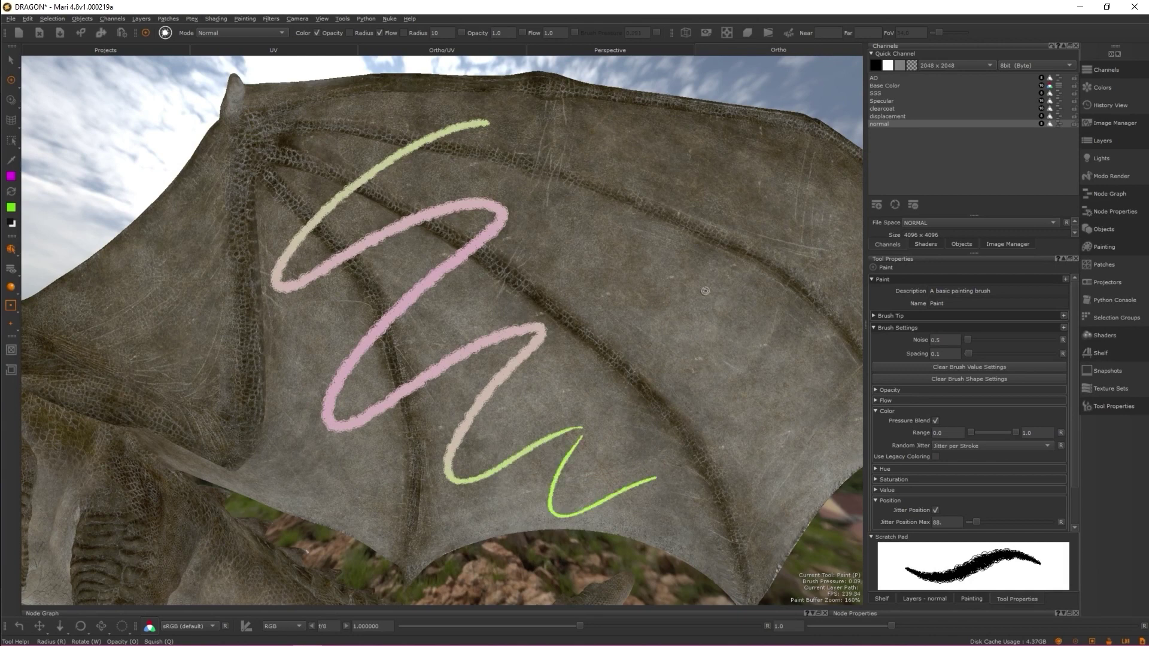
{"action": "left_click_drag", "start_coordinate": [789, 172], "coordinate": [441, 289]}
{"action": "left_click_drag", "start_coordinate": [791, 209], "coordinate": [465, 329]}
{"action": "mouse_move", "coordinate": [755, 267]}
{"action": "left_mouse_down"}
{"action": "mouse_move", "coordinate": [640, 293]}
{"action": "mouse_move", "coordinate": [400, 393]}
{"action": "left_mouse_up"}
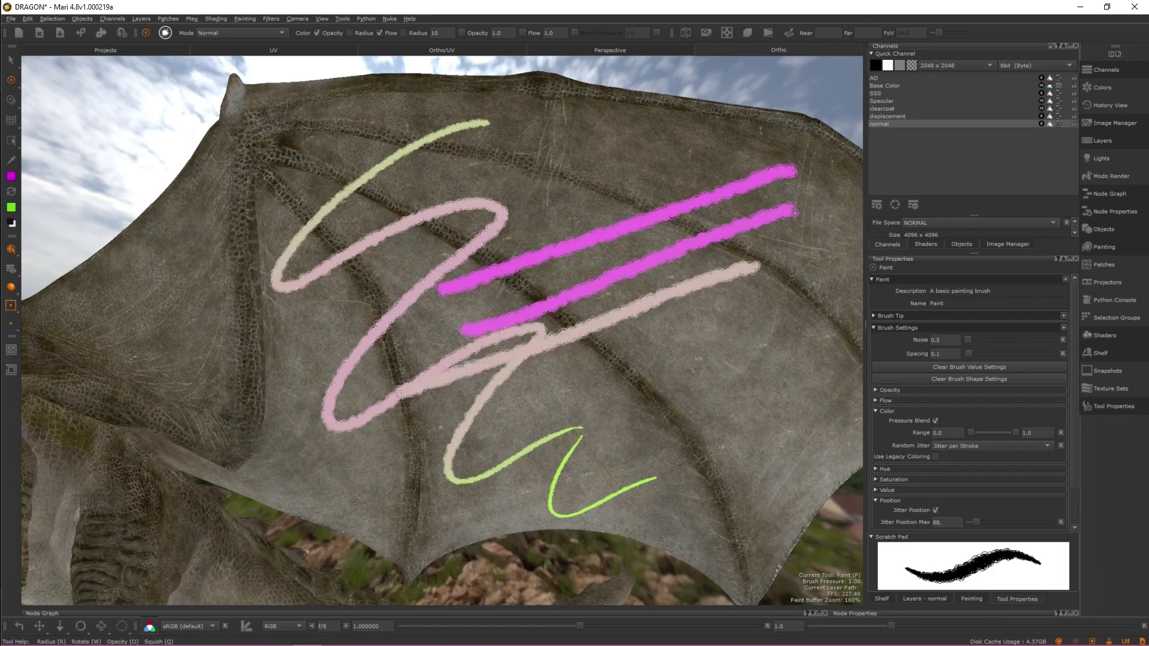
{"action": "left_click_drag", "start_coordinate": [652, 346], "coordinate": [678, 439]}
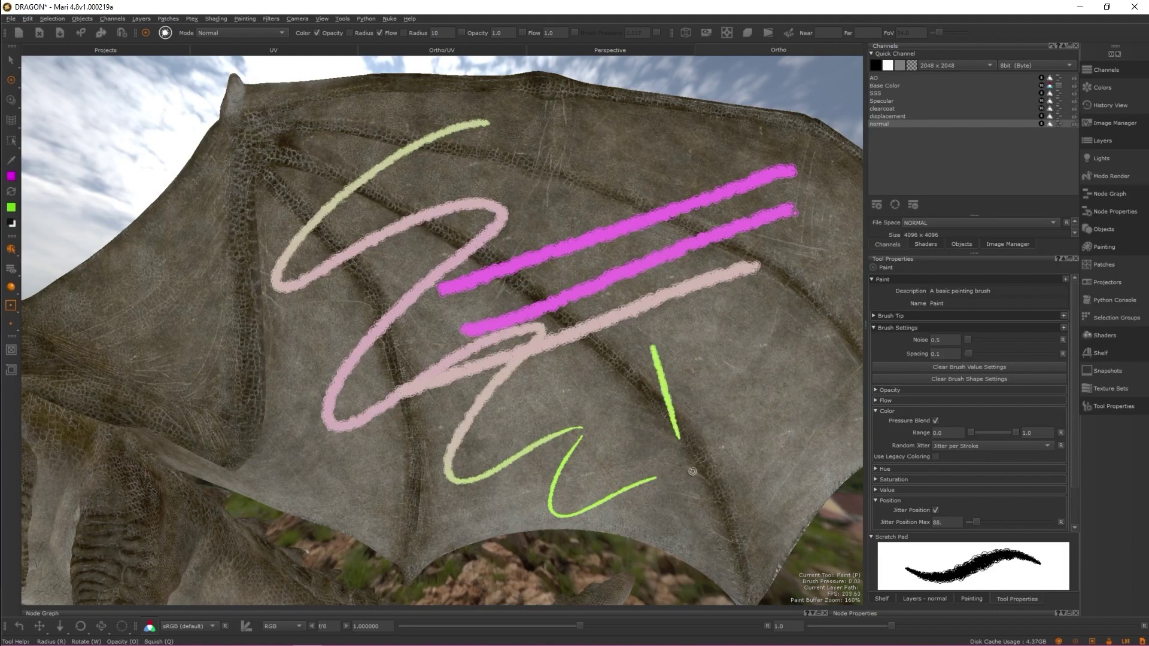
{"action": "mouse_move", "coordinate": [675, 344]}
{"action": "left_mouse_down"}
{"action": "mouse_move", "coordinate": [712, 458]}
{"action": "mouse_move", "coordinate": [733, 440]}
{"action": "left_mouse_up"}
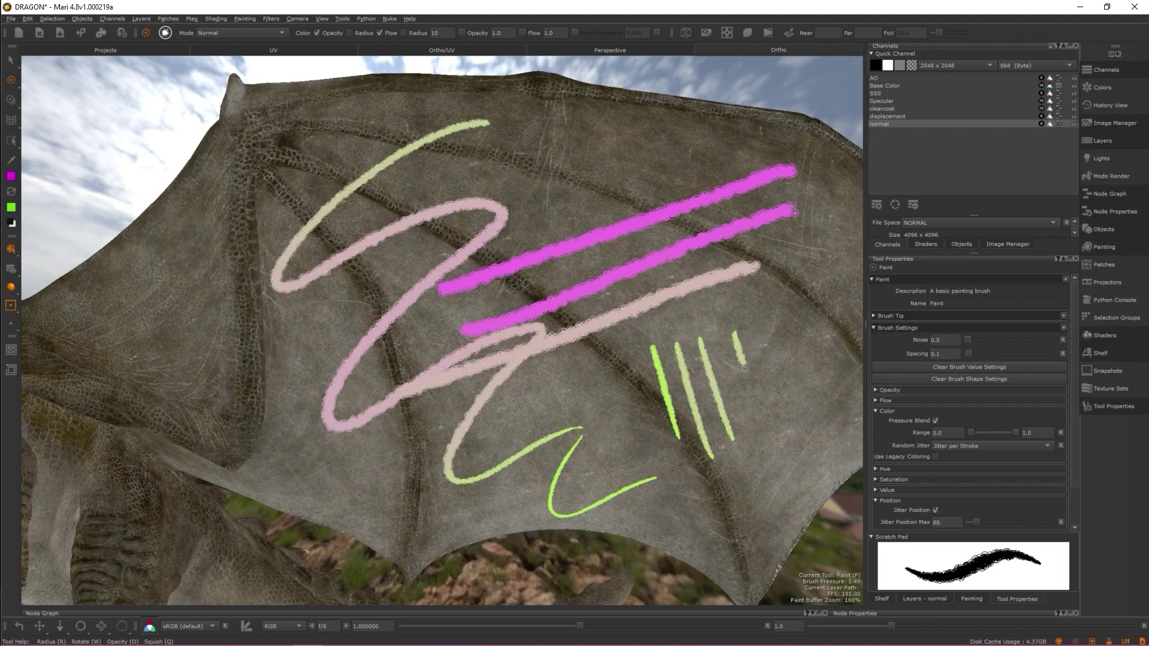
{"action": "left_click_drag", "start_coordinate": [743, 368], "coordinate": [757, 445]}
Clear the test strokes and paint two pressure-blended zigzag strokes down the wing
{"action": "key", "text": "BackSpace"}
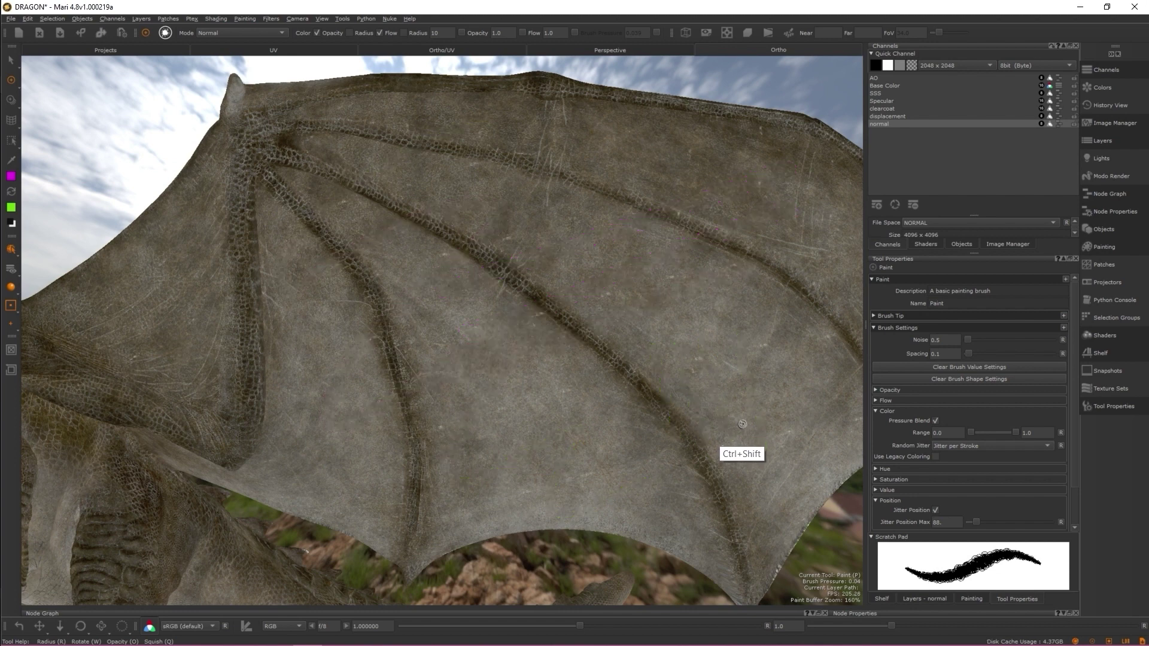
{"action": "mouse_move", "coordinate": [576, 114]}
{"action": "left_mouse_down"}
{"action": "mouse_move", "coordinate": [461, 200]}
{"action": "mouse_move", "coordinate": [667, 203]}
{"action": "mouse_move", "coordinate": [712, 266]}
{"action": "mouse_move", "coordinate": [759, 487]}
{"action": "left_mouse_up"}
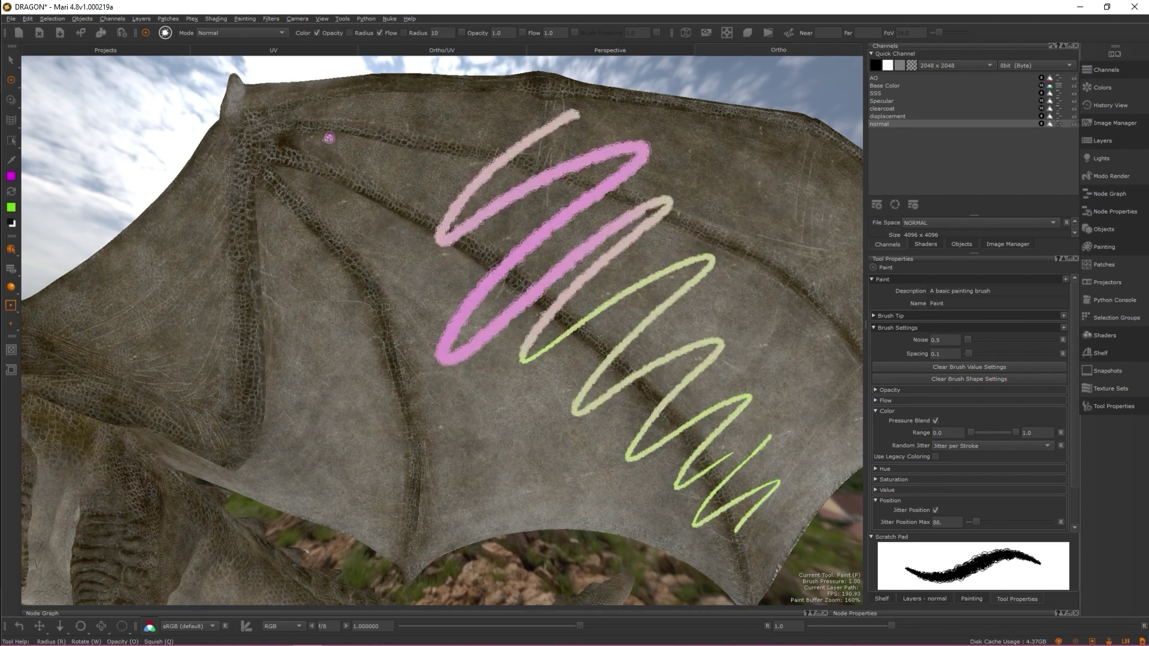
{"action": "mouse_move", "coordinate": [328, 138]}
{"action": "left_mouse_down"}
{"action": "mouse_move", "coordinate": [328, 386]}
{"action": "mouse_move", "coordinate": [436, 388]}
{"action": "mouse_move", "coordinate": [550, 440]}
{"action": "left_mouse_up"}
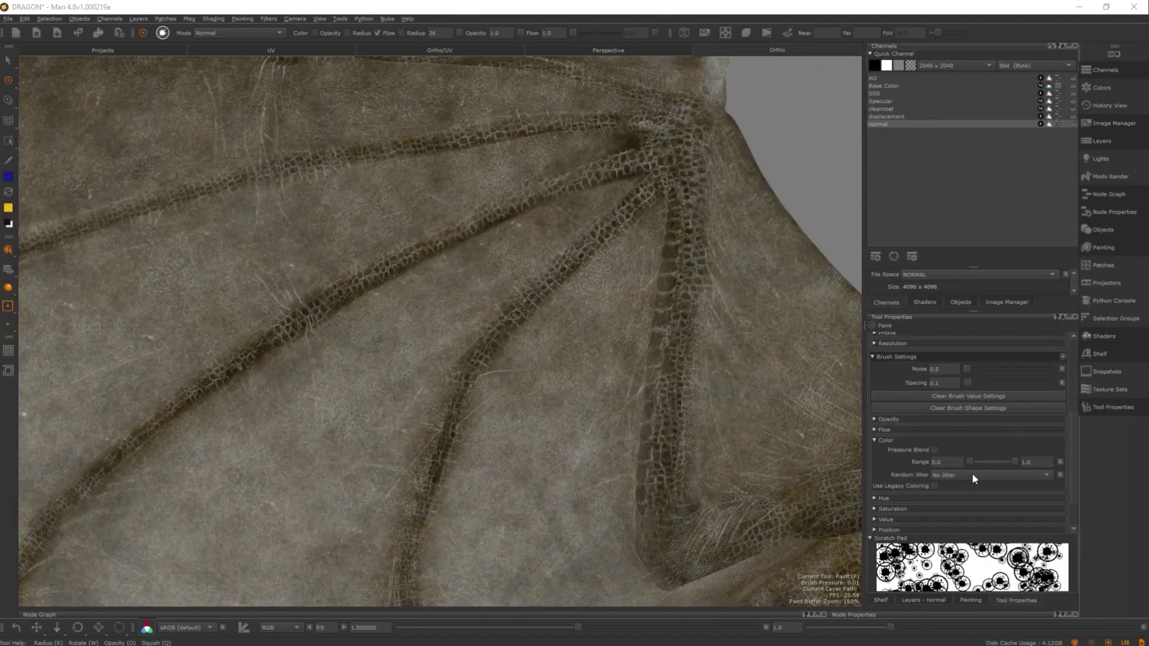
Set the color Random Jitter to Jitter per Tip and paint a scattered blue and yellow stroke over the wing
{"action": "left_click", "coordinate": [972, 475]}
{"action": "left_click", "coordinate": [964, 485]}
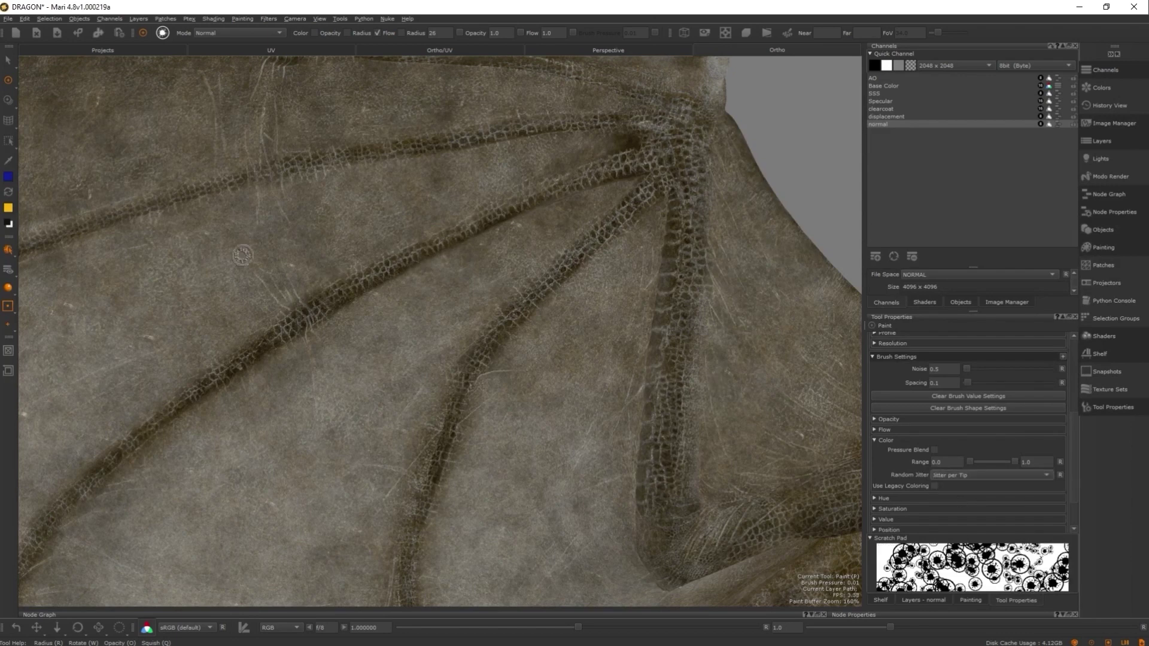
{"action": "left_click_drag", "start_coordinate": [73, 96], "coordinate": [222, 374]}
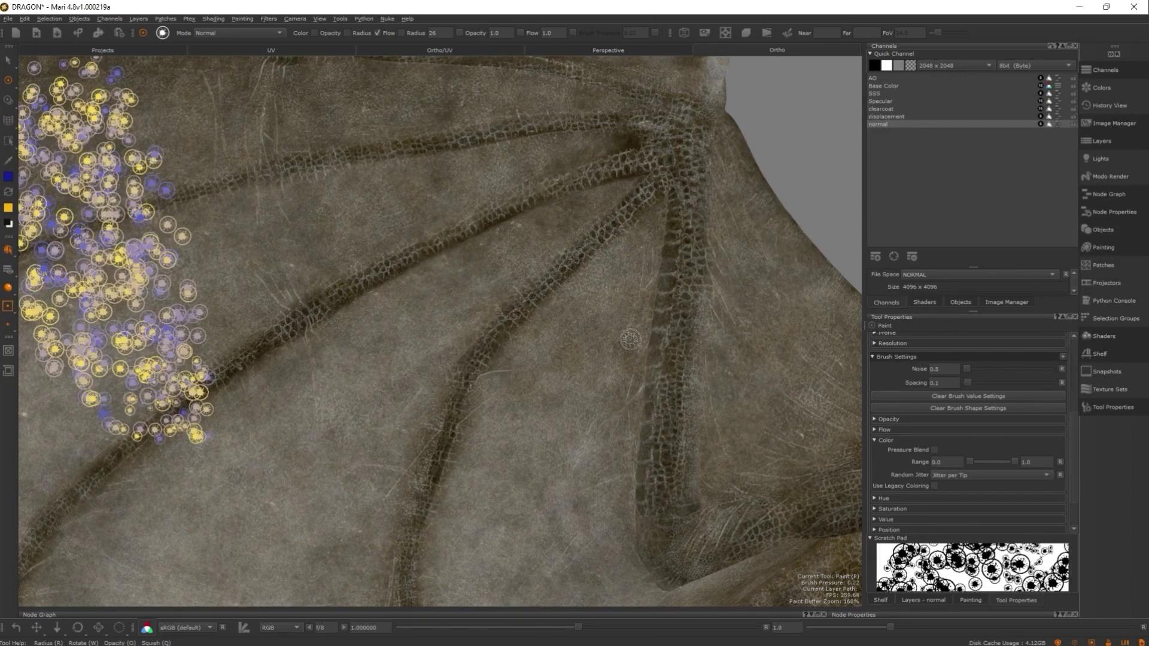
Expand the Hue settings and set Jitter Hue to Jitter per Tip
{"action": "left_click", "coordinate": [874, 499]}
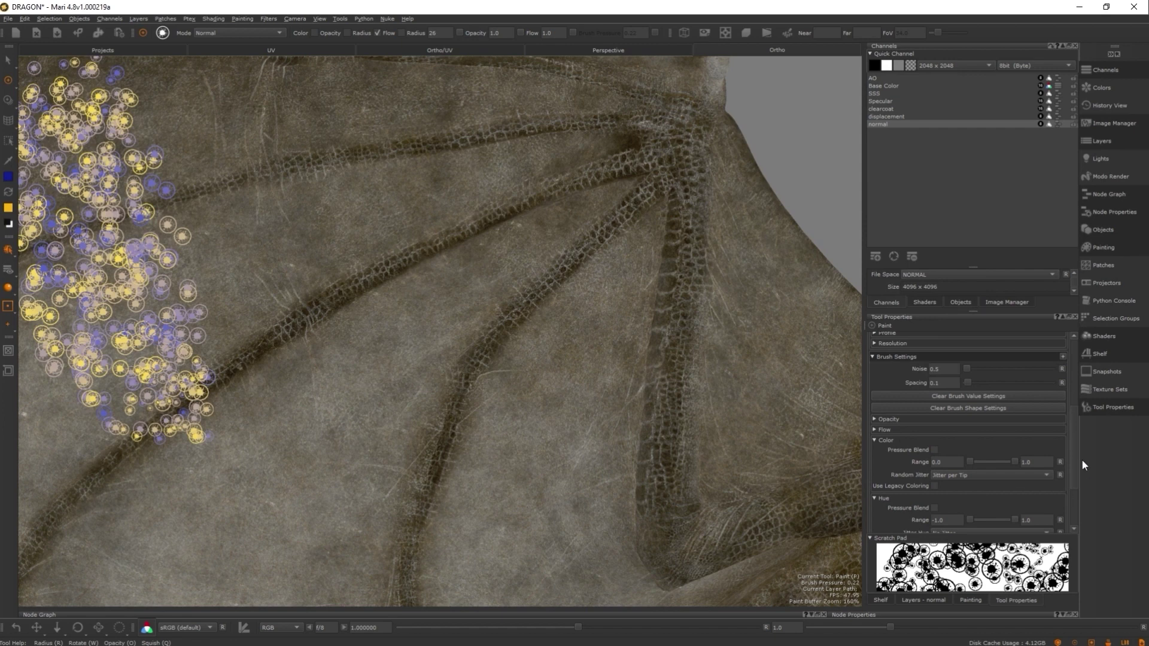
{"action": "left_click_drag", "start_coordinate": [1074, 440], "coordinate": [1072, 464]}
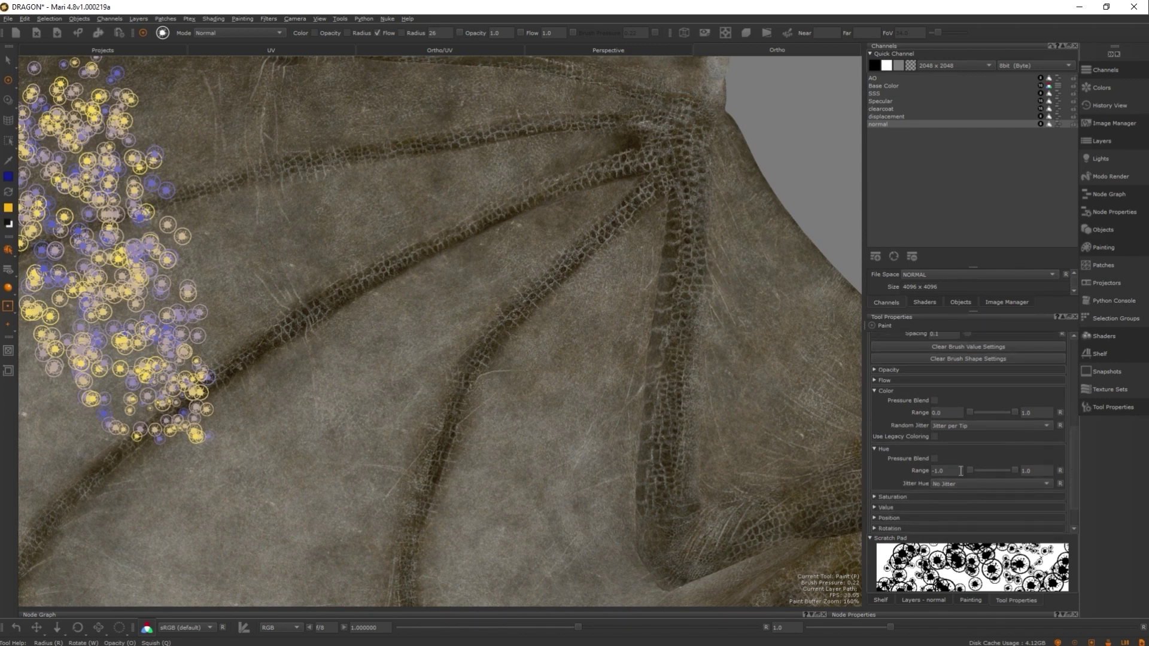
{"action": "left_click", "coordinate": [942, 483]}
{"action": "left_click", "coordinate": [961, 507]}
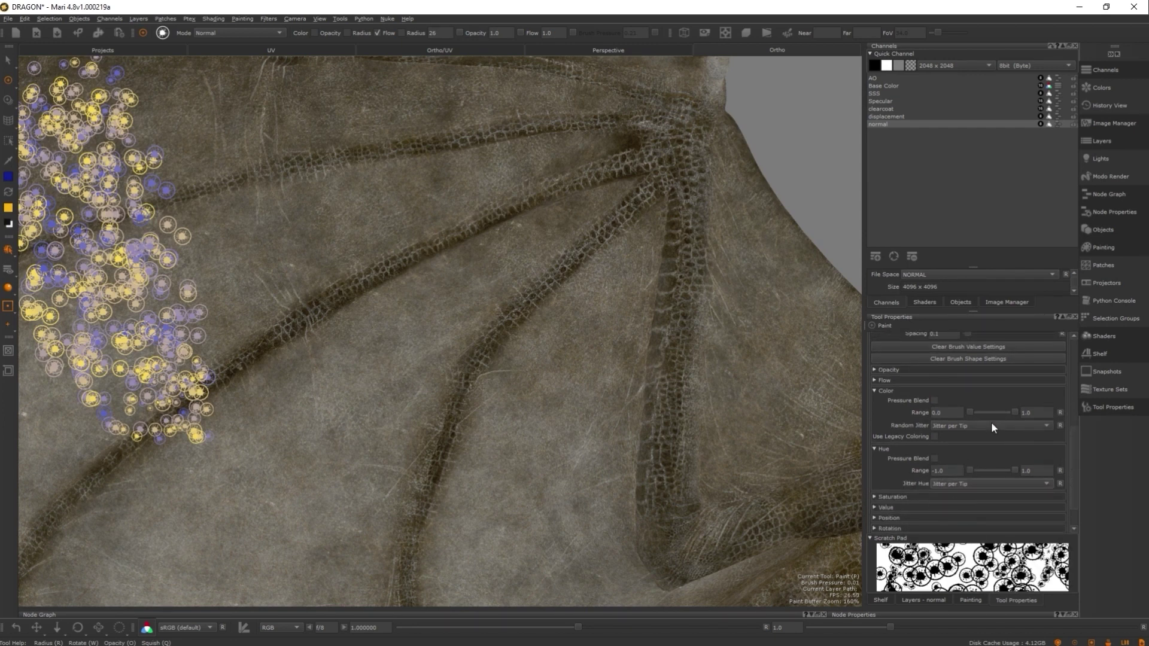
Set color jitter to Jitter per Stroke and the hue range's lower limit to 0.0, and paint two multicolored strokes
{"action": "left_click", "coordinate": [991, 425]}
{"action": "left_click", "coordinate": [966, 415]}
{"action": "left_click_drag", "start_coordinate": [970, 470], "coordinate": [989, 468]}
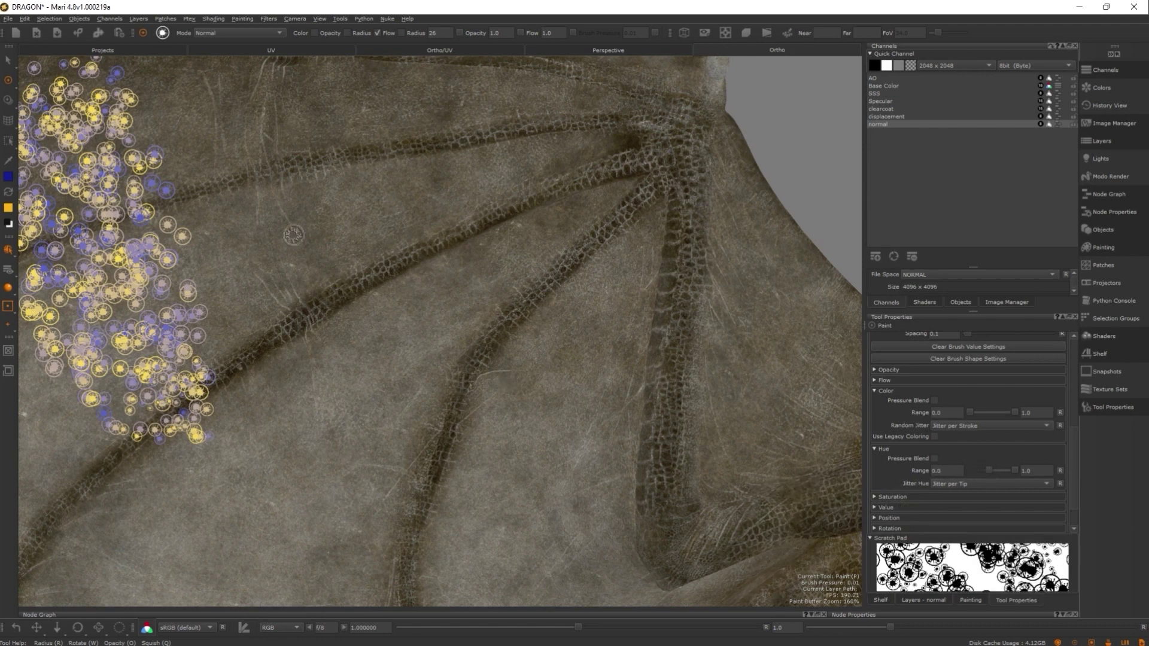
{"action": "left_click_drag", "start_coordinate": [240, 117], "coordinate": [413, 484]}
{"action": "left_click_drag", "start_coordinate": [404, 95], "coordinate": [647, 365]}
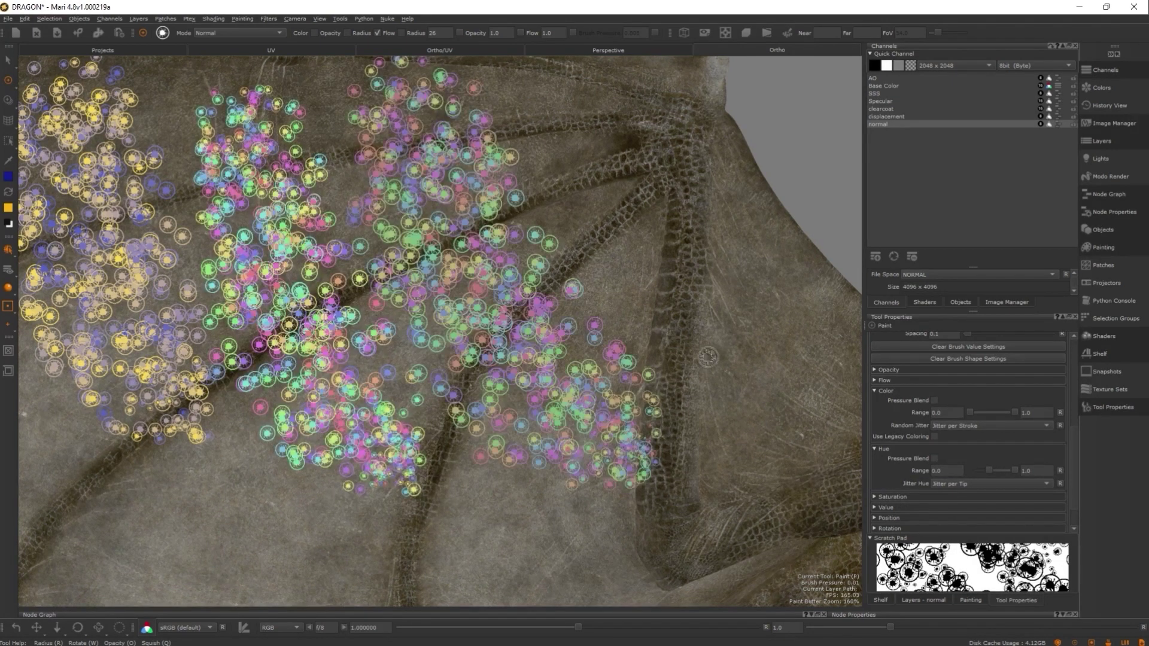
Switch Jitter Hue to Jitter per Stroke and the color Random Jitter to Jitter per Tip
{"action": "left_click", "coordinate": [959, 484]}
{"action": "left_click", "coordinate": [959, 474]}
{"action": "left_click", "coordinate": [972, 426]}
{"action": "left_click", "coordinate": [969, 436]}
Clear the paint and paint three scattered diagonal strokes across the wing with per-stroke hue jitter
{"action": "key", "text": "ctrl+shift+c"}
{"action": "left_click_drag", "start_coordinate": [96, 133], "coordinate": [288, 491]}
{"action": "left_click_drag", "start_coordinate": [209, 96], "coordinate": [455, 419]}
{"action": "left_click_drag", "start_coordinate": [383, 71], "coordinate": [652, 360]}
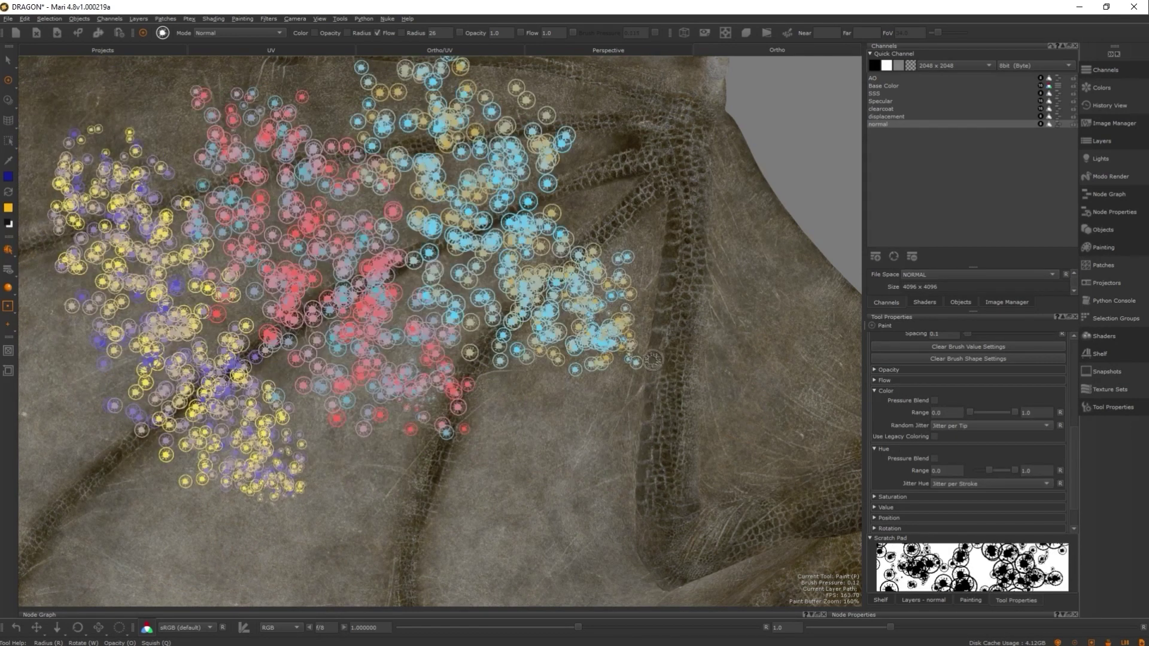
Set the saturation range's lower limit to 0.813 and its Random Jitter to Jitter per Stroke
{"action": "scroll", "coordinate": [1072, 448], "scroll_direction": "down", "scroll_amount": 2}
{"action": "left_click", "coordinate": [875, 461]}
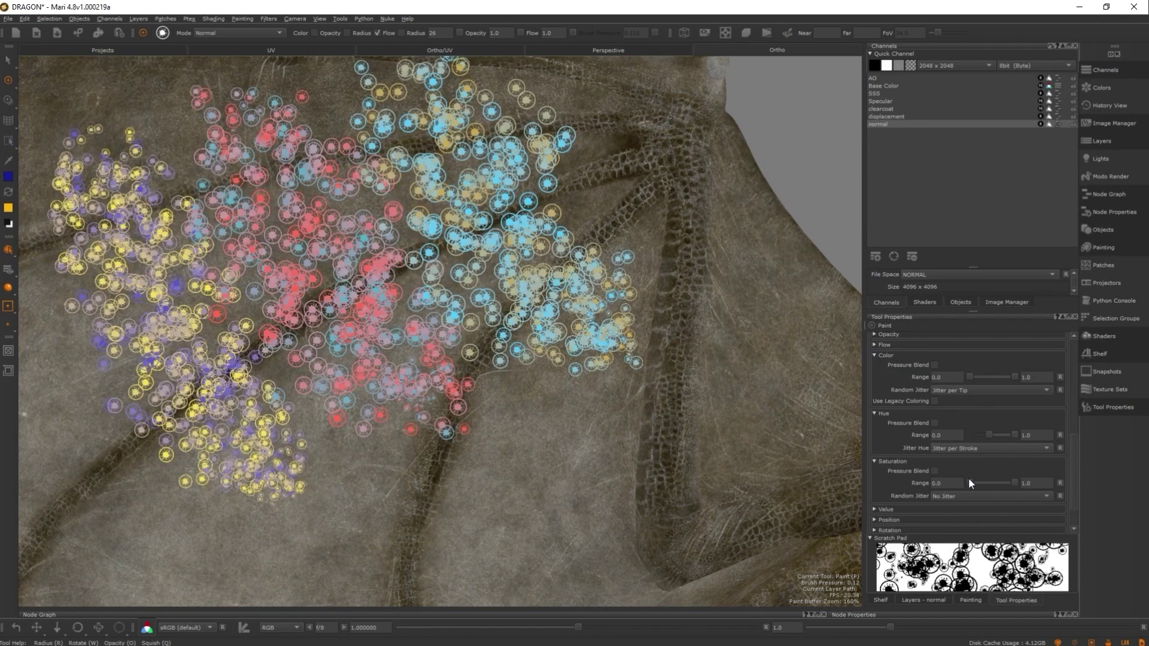
{"action": "left_click_drag", "start_coordinate": [969, 483], "coordinate": [1001, 483]}
{"action": "left_click", "coordinate": [957, 496]}
{"action": "left_click", "coordinate": [968, 516]}
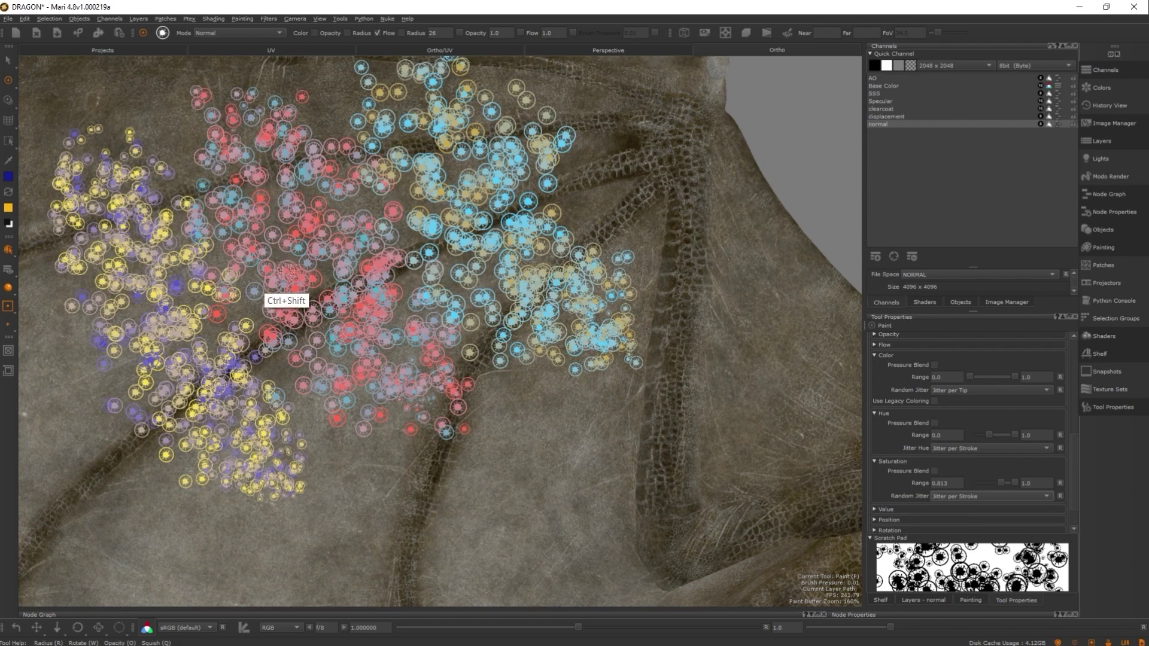
Clear the paint and paint three scattered diagonal strokes across the wing with per-stroke saturation jitter
{"action": "key", "text": "BackSpace"}
{"action": "left_click_drag", "start_coordinate": [54, 150], "coordinate": [359, 527]}
{"action": "left_click_drag", "start_coordinate": [198, 120], "coordinate": [503, 431]}
{"action": "left_click_drag", "start_coordinate": [329, 60], "coordinate": [634, 353]}
Set the saturation Random Jitter to Jitter per Tip and its range to 0.0–0.325
{"action": "left_click", "coordinate": [968, 496]}
{"action": "mouse_move", "coordinate": [1000, 482]}
{"action": "left_mouse_down"}
{"action": "mouse_move", "coordinate": [969, 482]}
{"action": "mouse_move", "coordinate": [986, 485]}
{"action": "left_mouse_up"}
{"action": "left_click", "coordinate": [1006, 485]}
Clear the paint and paint scattered strokes across the wing with per-tip saturation jitter
{"action": "key", "text": "ctrl+shift+c"}
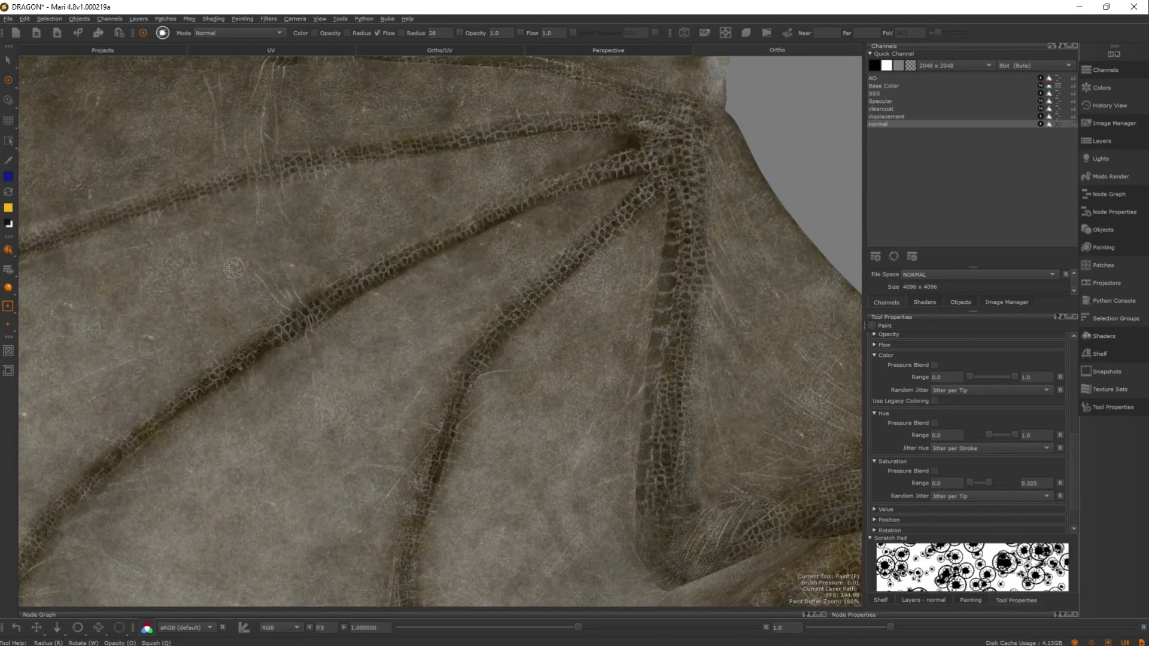
{"action": "left_click_drag", "start_coordinate": [89, 216], "coordinate": [407, 532]}
{"action": "left_click_drag", "start_coordinate": [239, 156], "coordinate": [526, 203]}
{"action": "left_click_drag", "start_coordinate": [449, 496], "coordinate": [611, 287]}
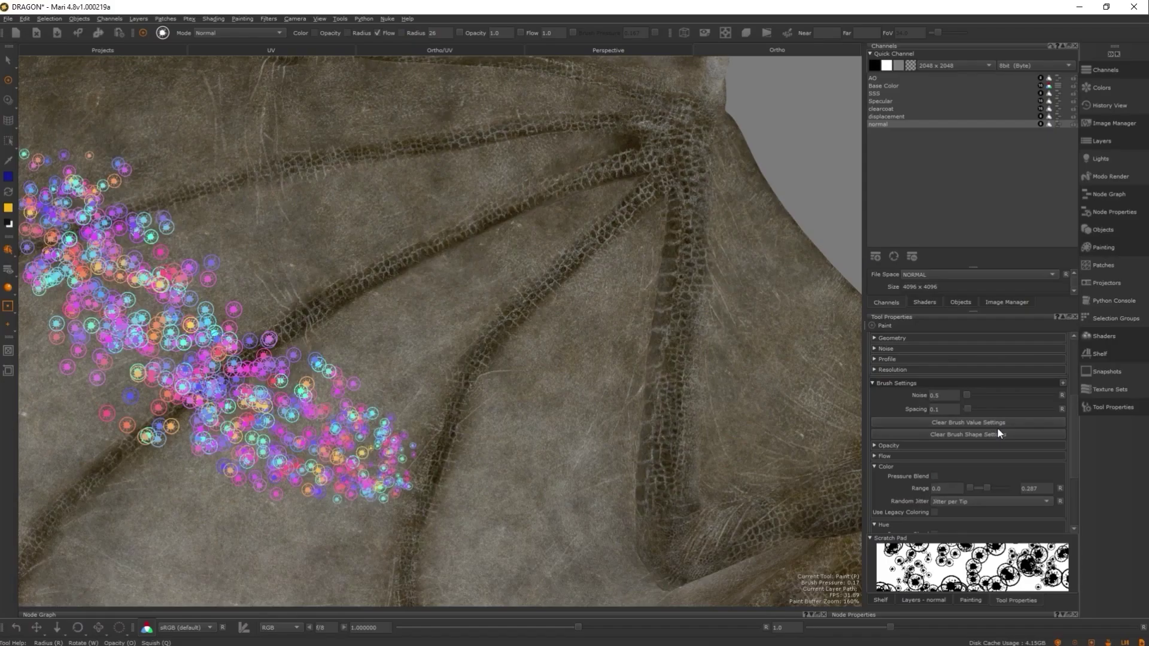
{"action": "mouse_move", "coordinate": [383, 155]}
{"action": "left_mouse_down"}
{"action": "mouse_move", "coordinate": [430, 371]}
{"action": "mouse_move", "coordinate": [539, 335]}
{"action": "left_mouse_up"}
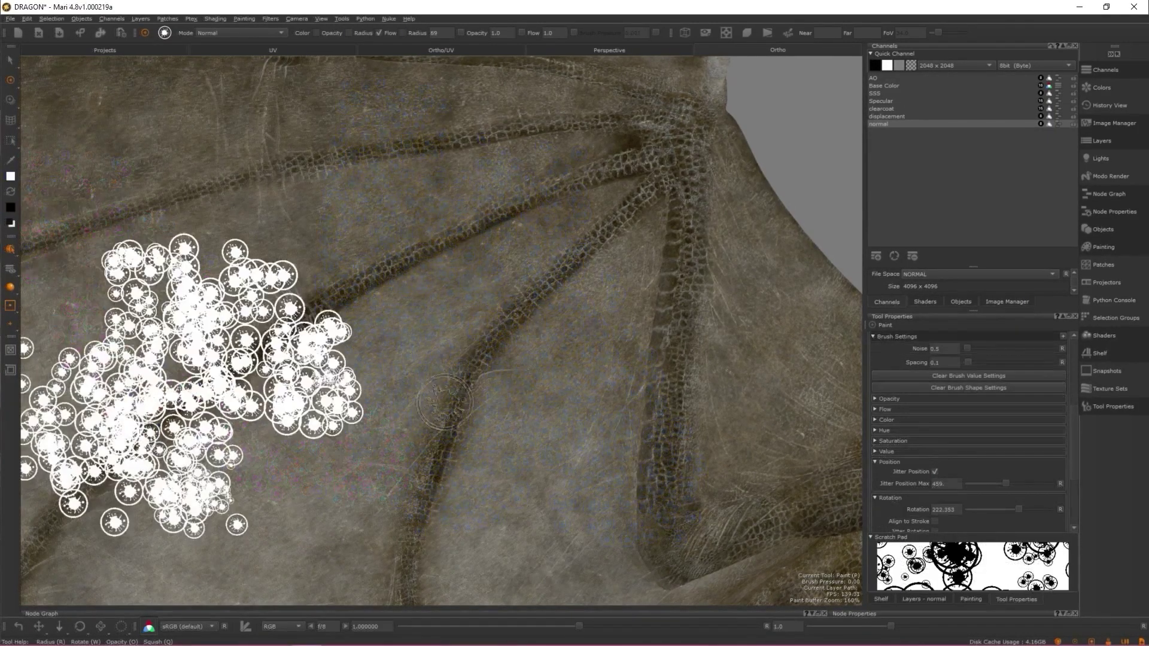
Set the brush radius to 114 and the rotation to 84.706, and paint a white splatter stroke over the wing
{"action": "scroll", "coordinate": [1017, 448], "scroll_direction": "down", "scroll_amount": 5}
{"action": "left_click_drag", "start_coordinate": [969, 451], "coordinate": [989, 451]}
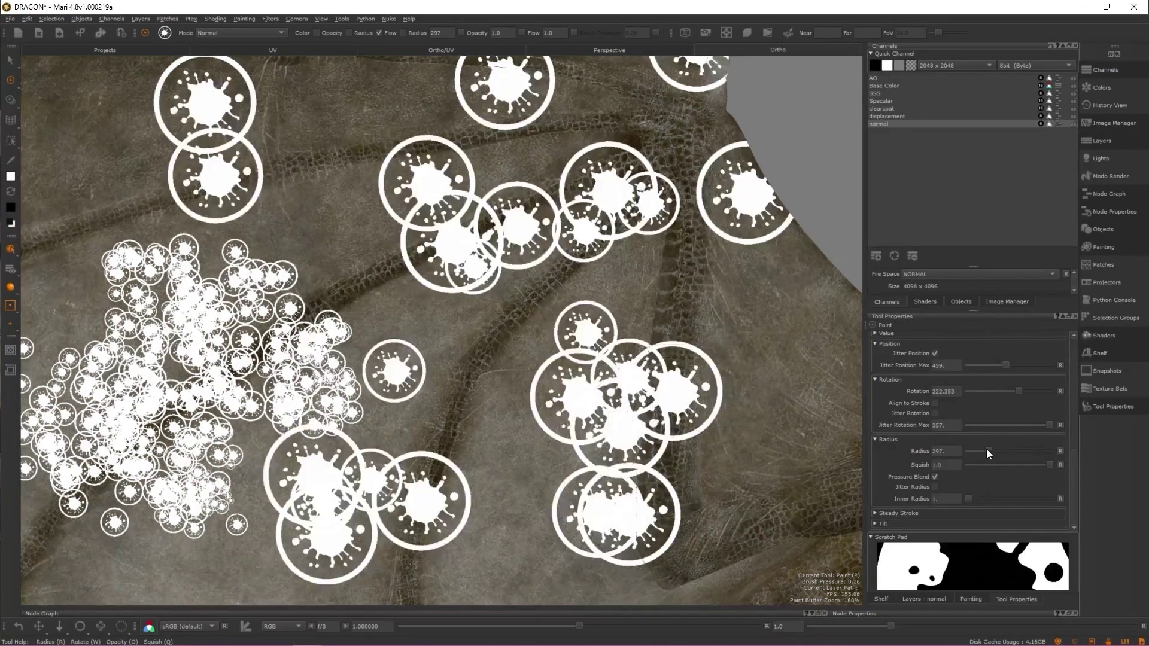
{"action": "left_click_drag", "start_coordinate": [987, 450], "coordinate": [975, 450]}
{"action": "left_click", "coordinate": [986, 391]}
{"action": "left_click_drag", "start_coordinate": [569, 233], "coordinate": [682, 383]}
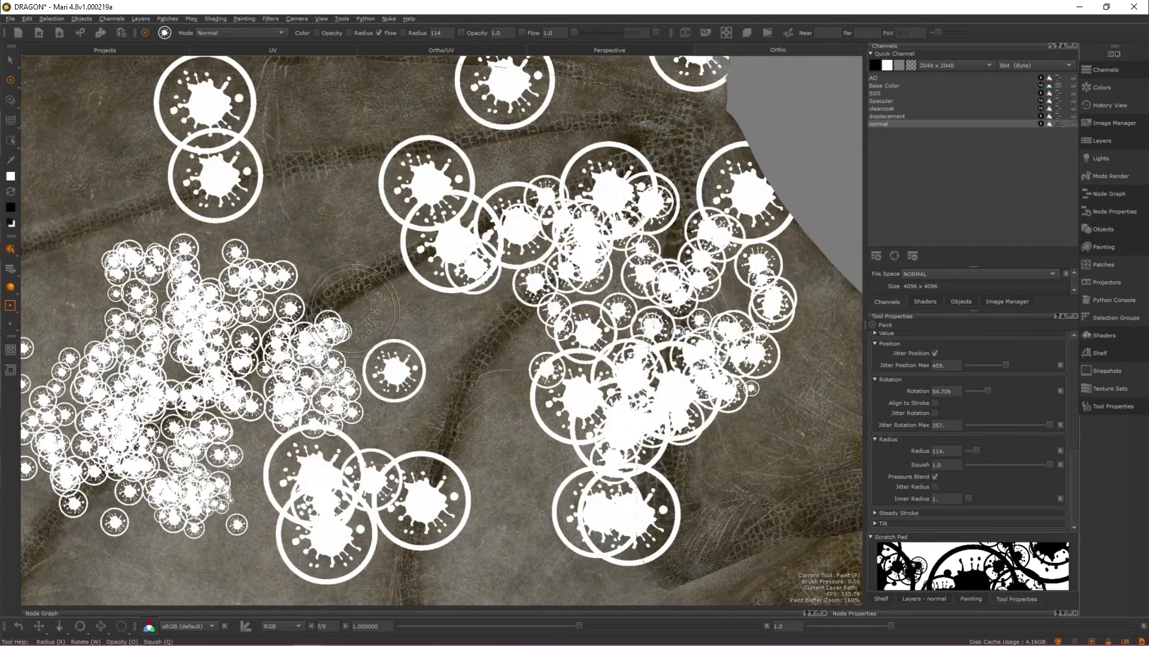
Raise Jitter Position Max to 594 and paint widely scattered white splatter strokes over the wing
{"action": "left_click_drag", "start_coordinate": [395, 233], "coordinate": [335, 288]}
{"action": "left_click_drag", "start_coordinate": [1006, 365], "coordinate": [1017, 365]}
{"action": "left_click_drag", "start_coordinate": [664, 383], "coordinate": [683, 281]}
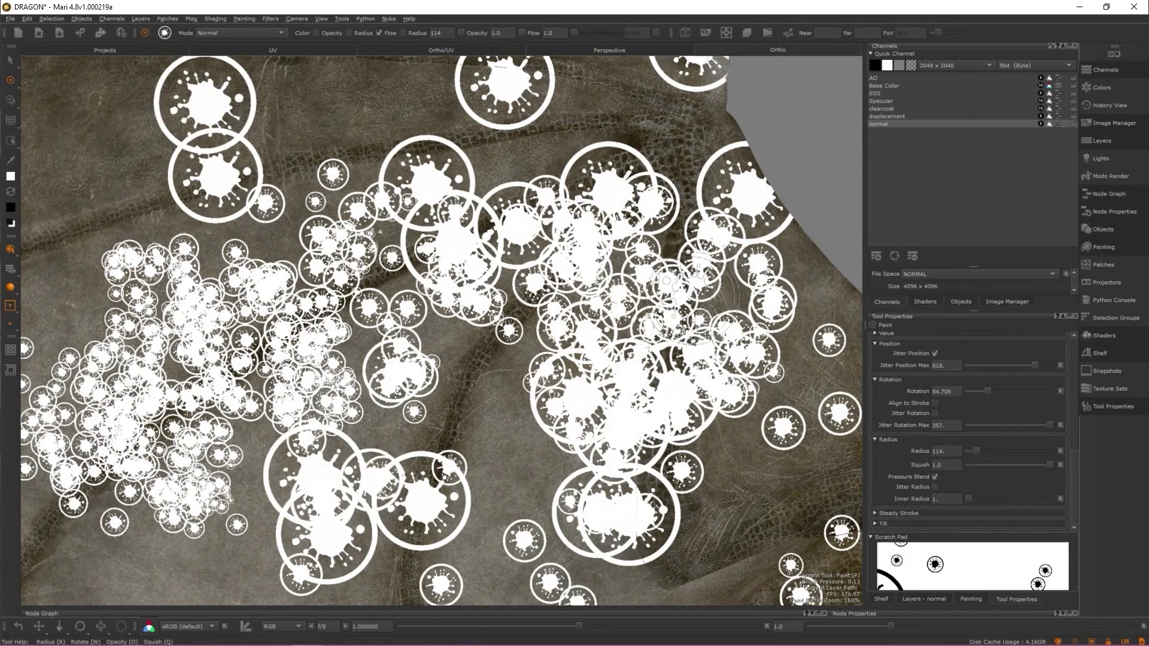
Clear the brush shape settings and paint a continuous white wavy stroke across the wing
{"action": "scroll", "coordinate": [932, 470], "scroll_direction": "up", "scroll_amount": 4}
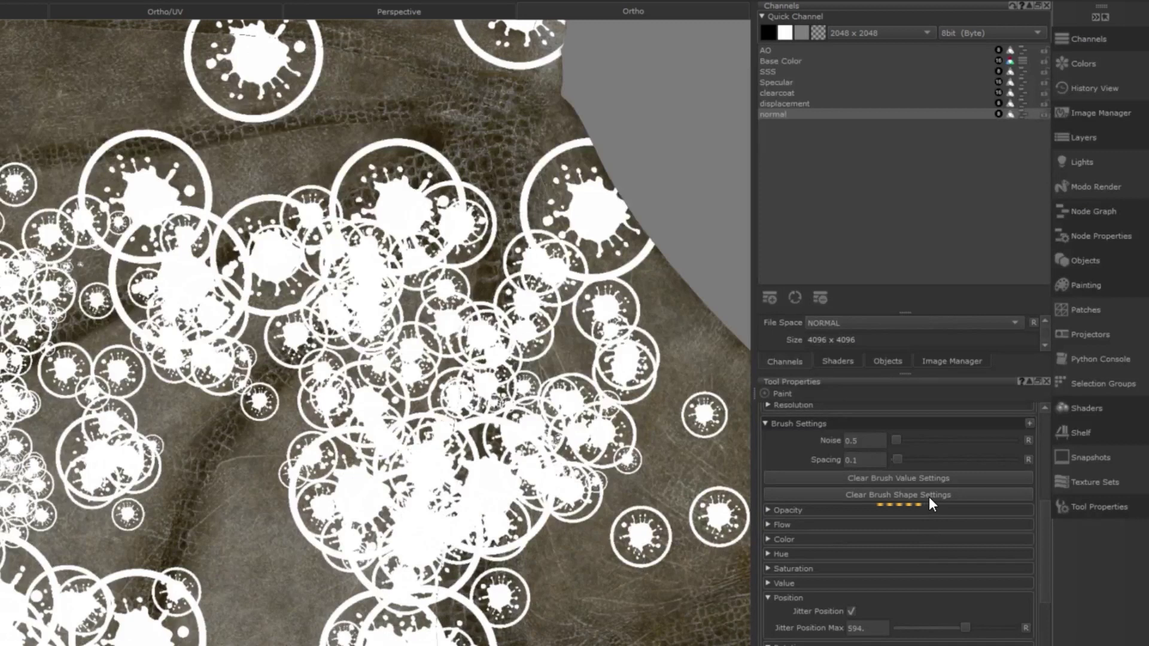
{"action": "left_click", "coordinate": [929, 496]}
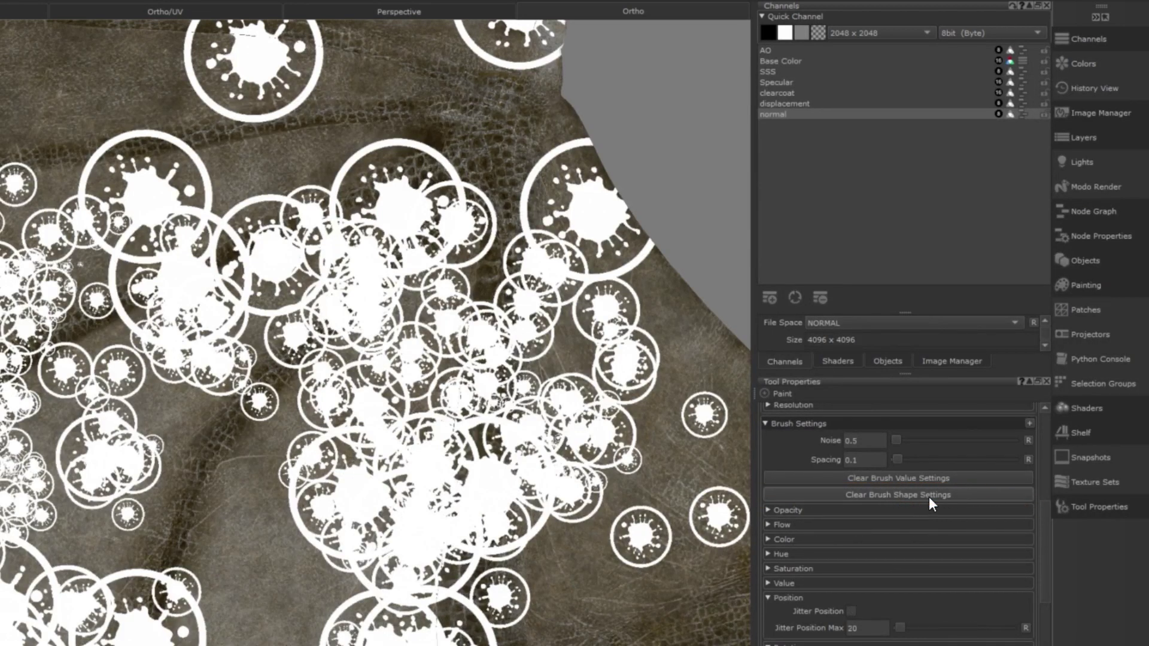
{"action": "mouse_move", "coordinate": [204, 111]}
{"action": "left_mouse_down"}
{"action": "mouse_move", "coordinate": [464, 159]}
{"action": "mouse_move", "coordinate": [778, 526]}
{"action": "left_mouse_up"}
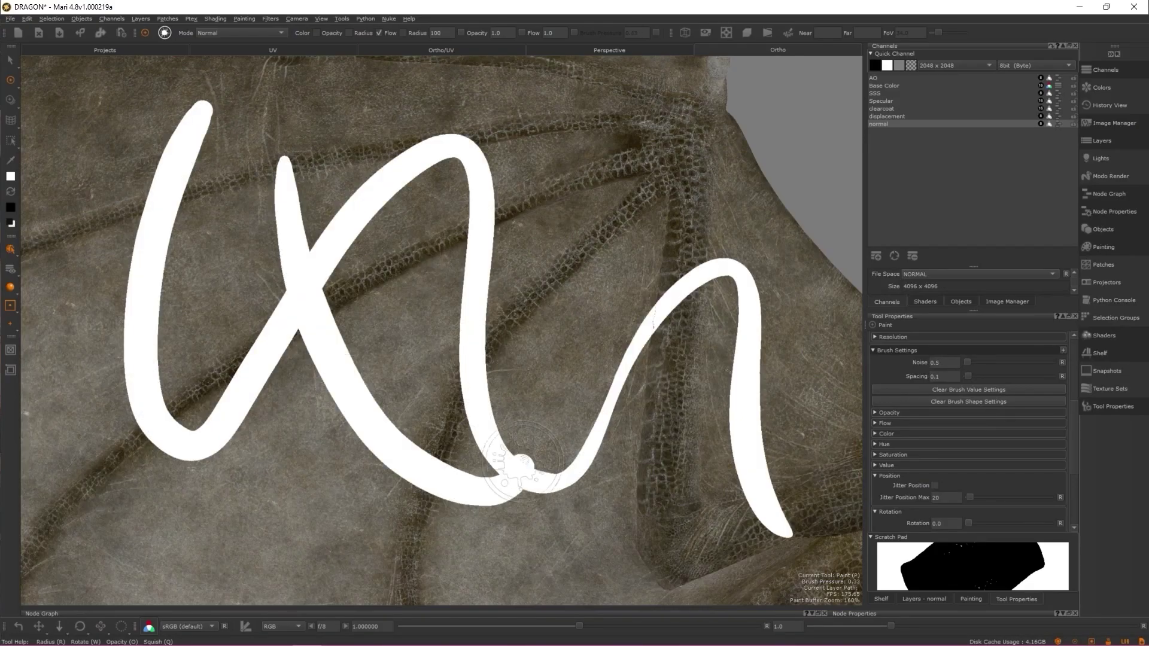